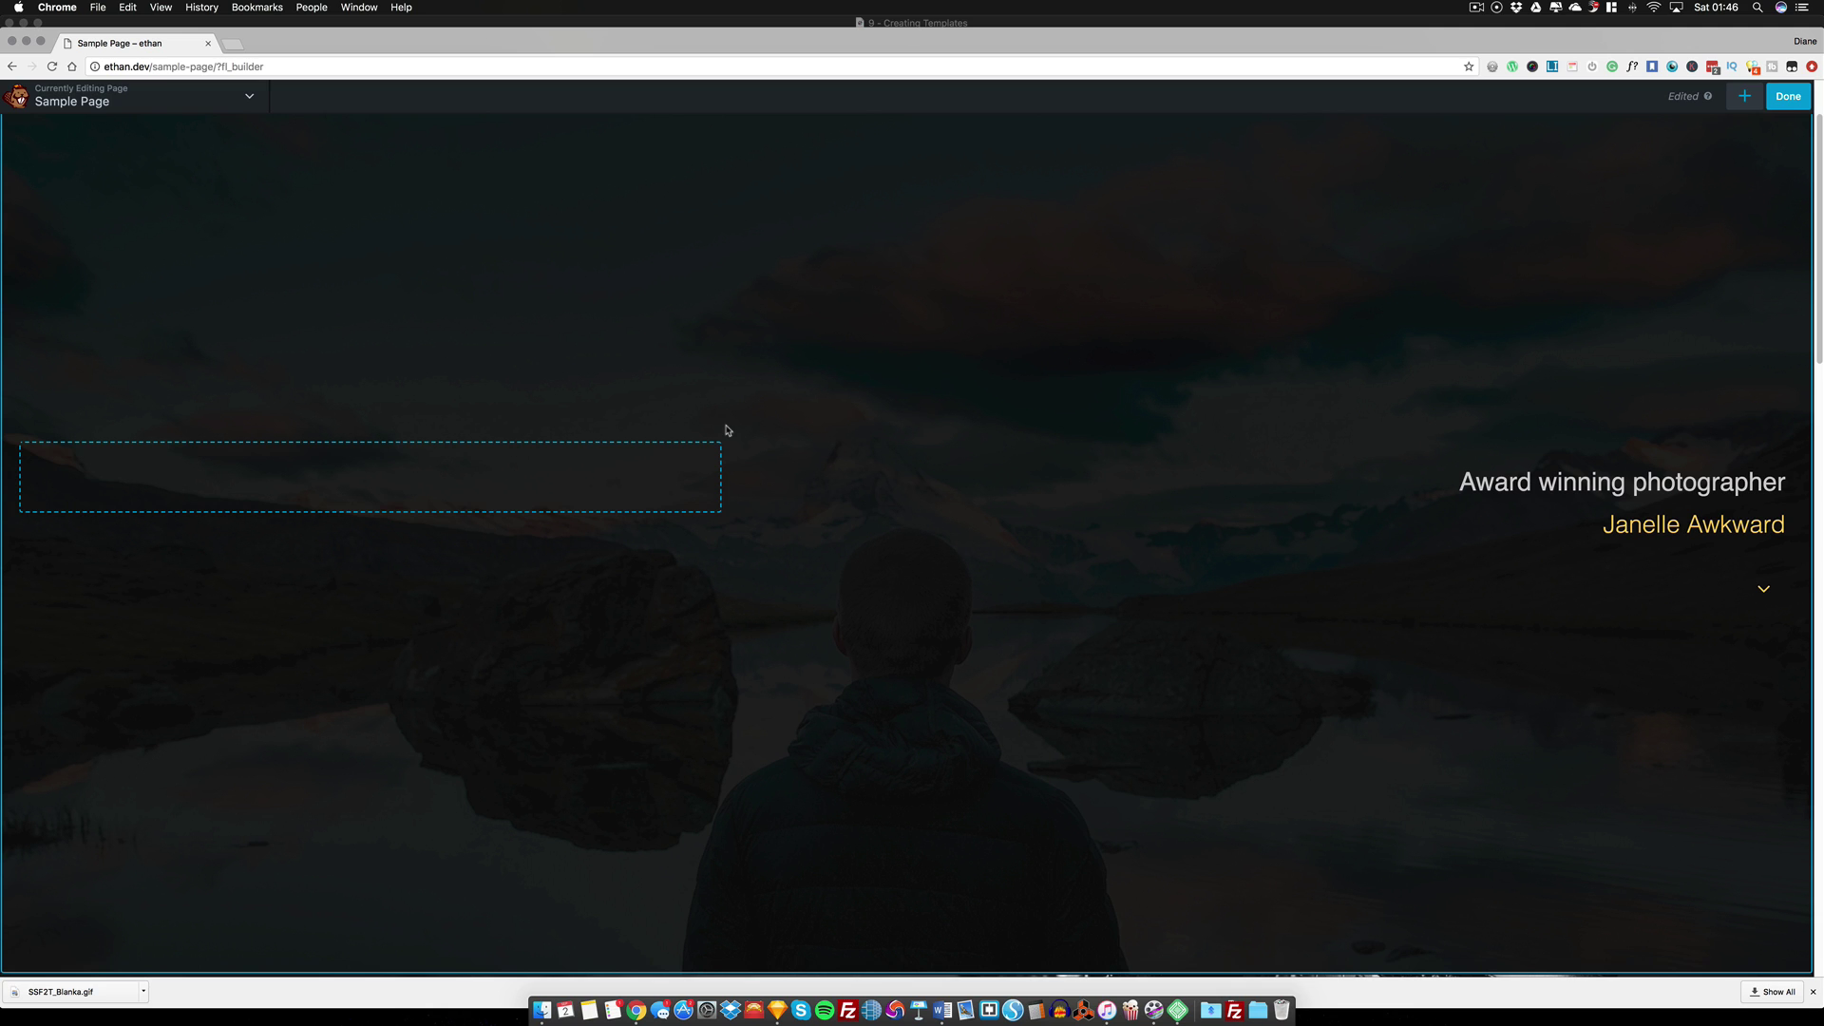
Scroll through the photographer layout on the Sample Page, then open the page-title Tools dropdown
{"action": "scroll", "coordinate": [727, 429], "scroll_direction": "down", "scroll_amount": 5}
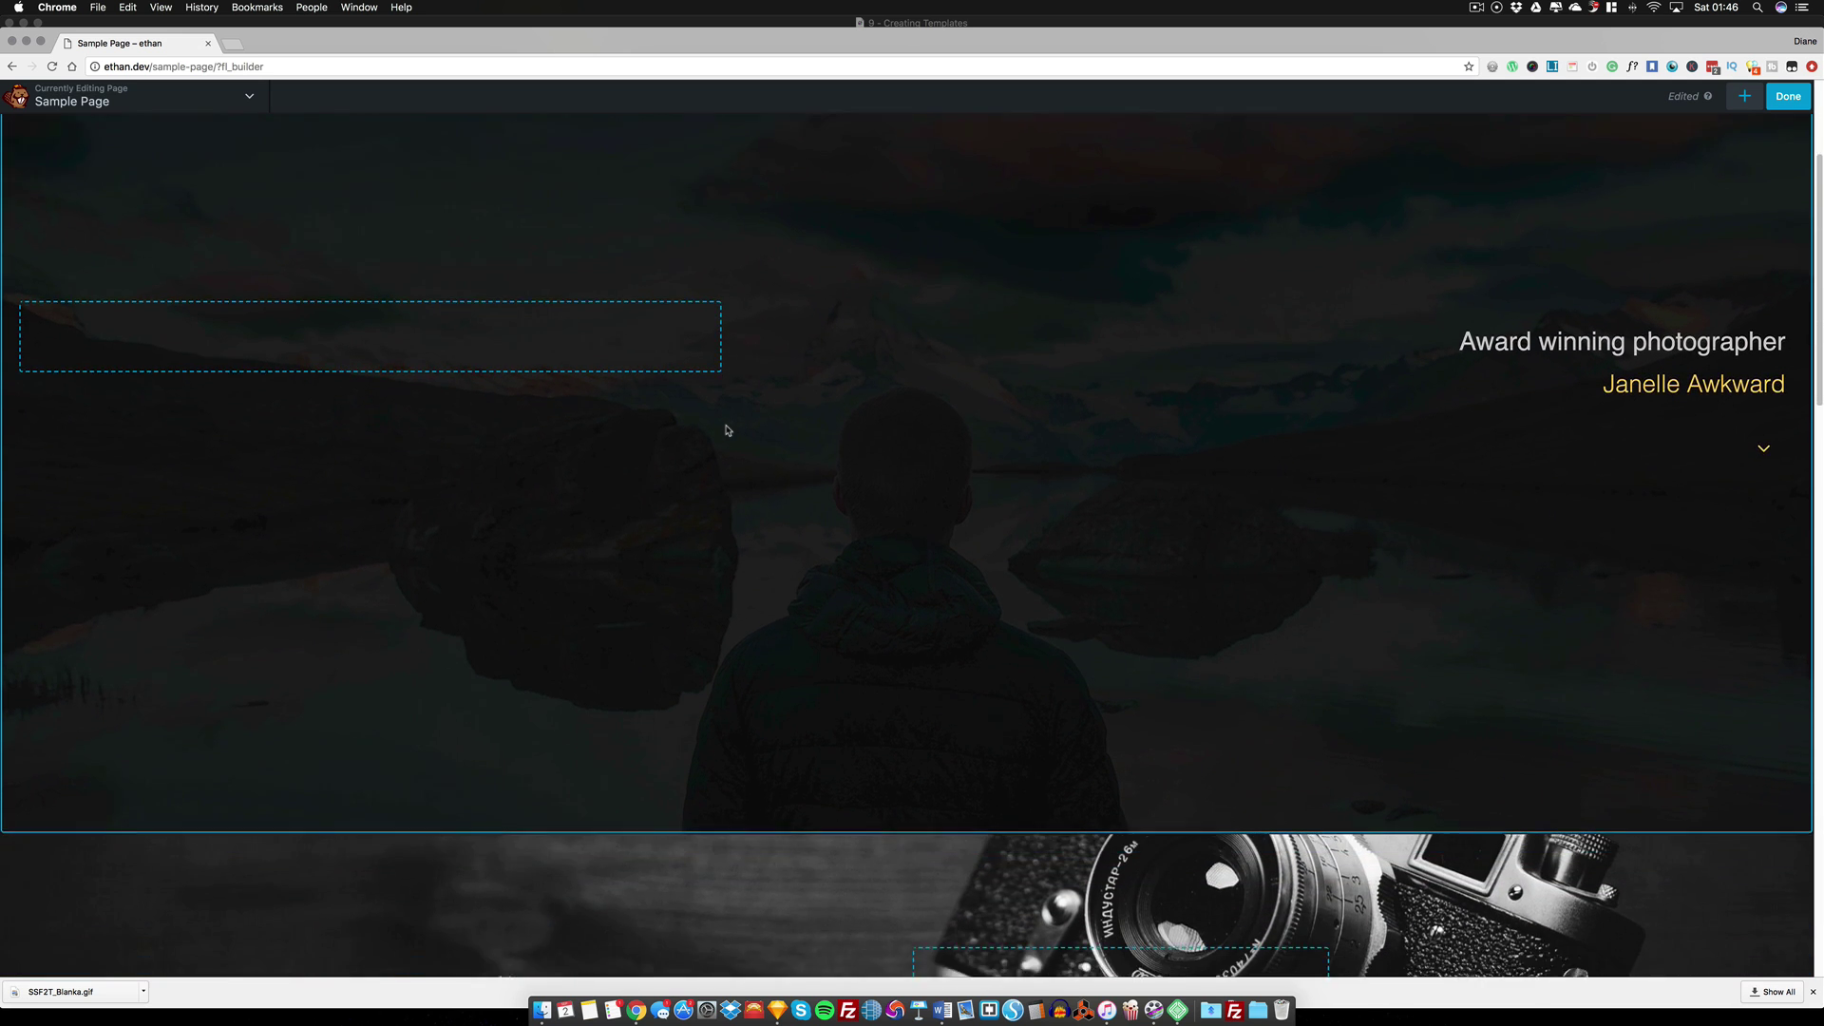
{"action": "scroll", "coordinate": [726, 429], "scroll_direction": "down", "scroll_amount": 7}
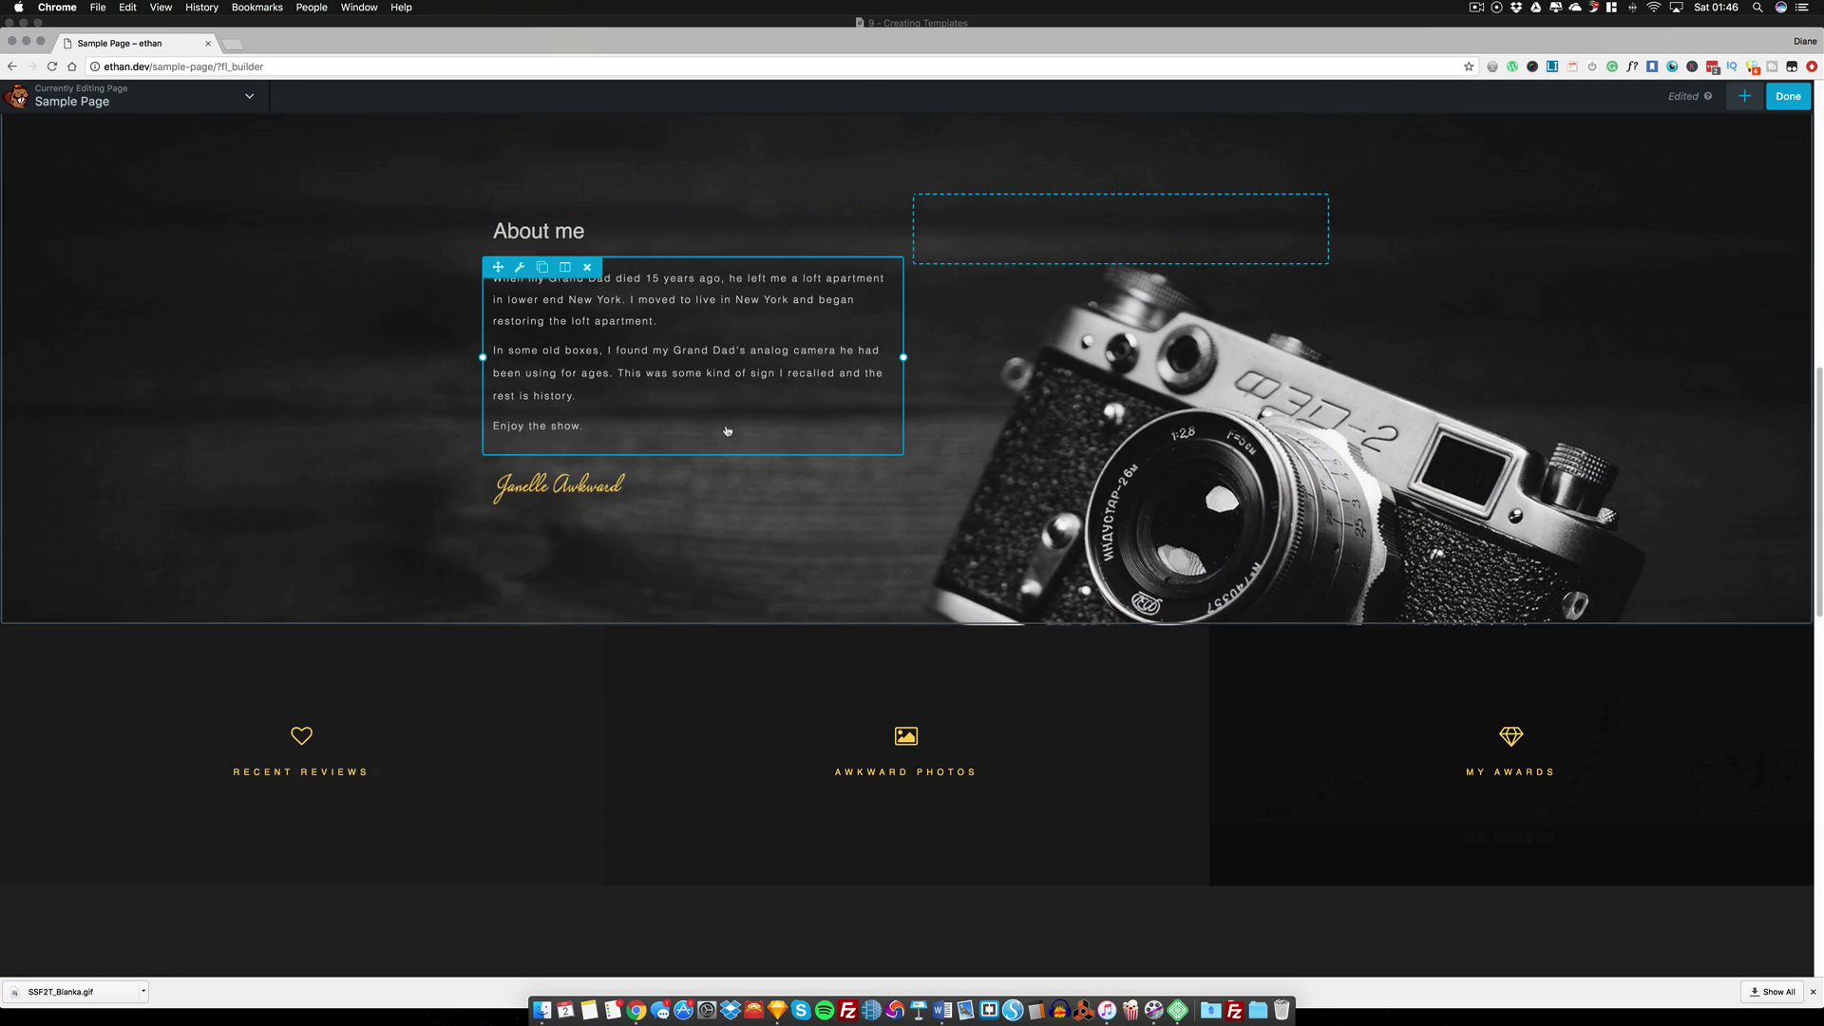
{"action": "scroll", "coordinate": [727, 430], "scroll_direction": "down", "scroll_amount": 9}
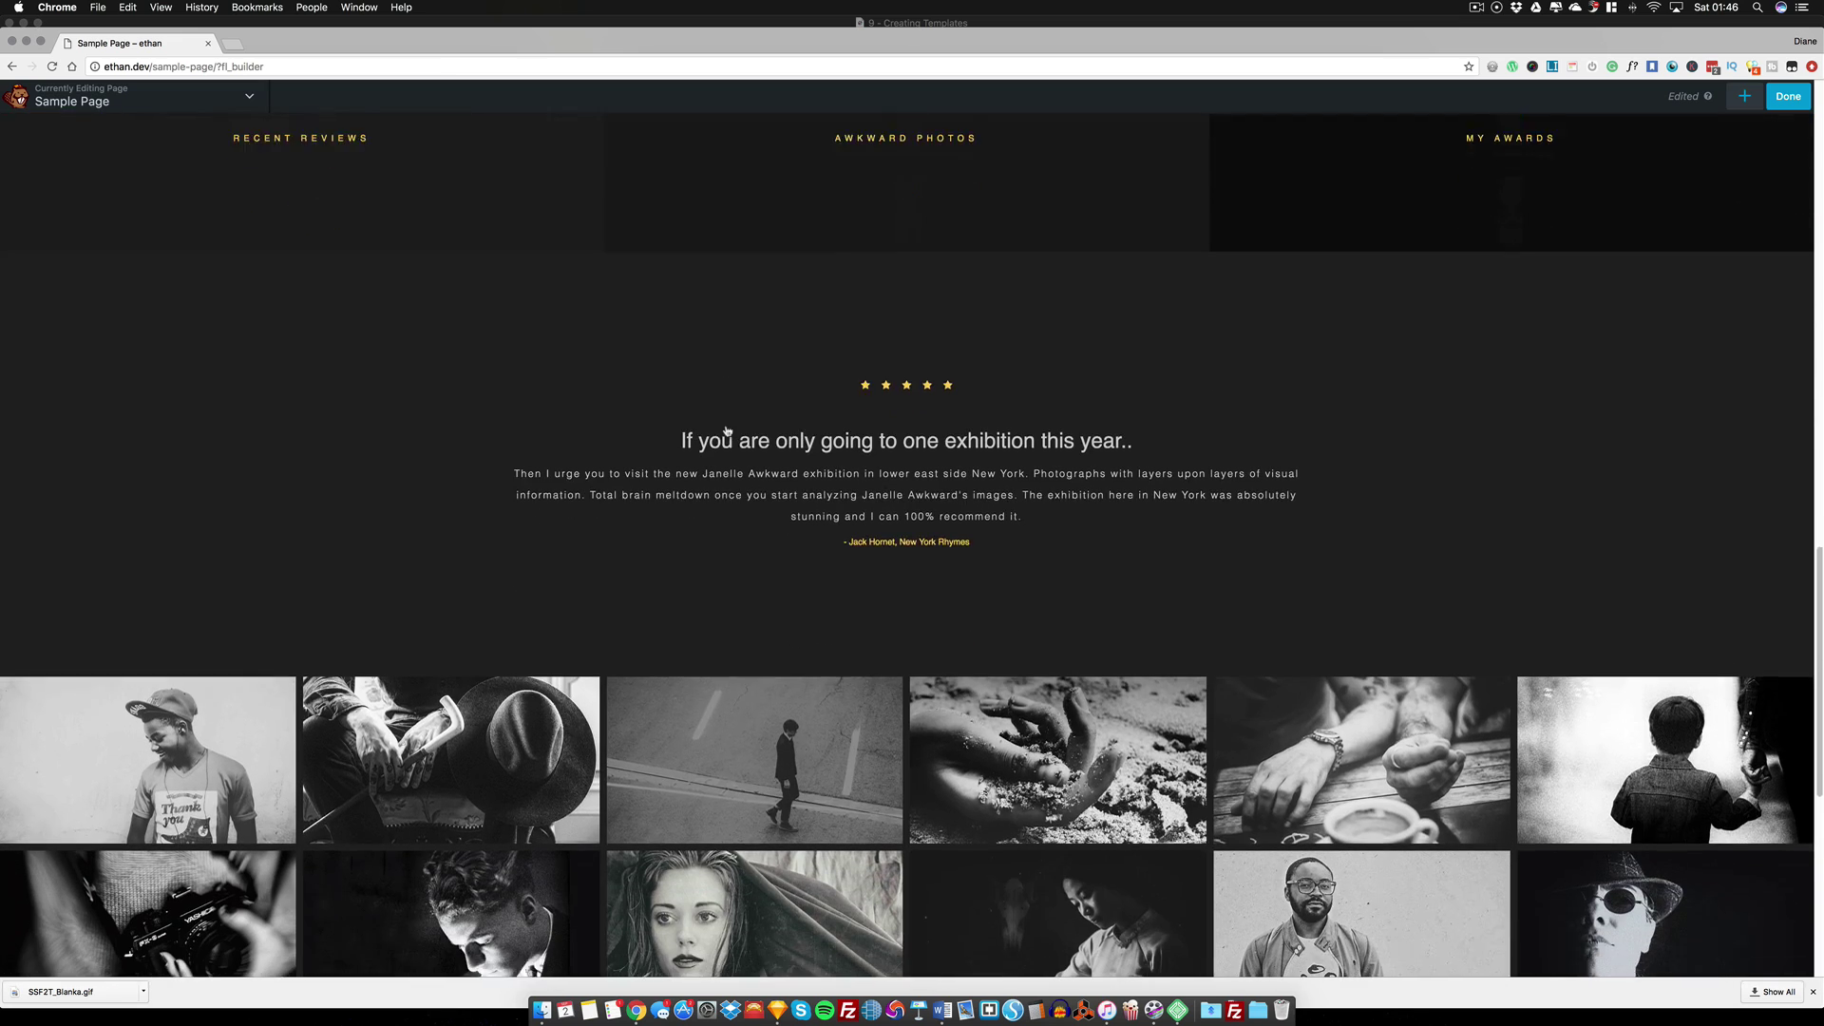
{"action": "scroll", "coordinate": [726, 431], "scroll_direction": "down", "scroll_amount": 4}
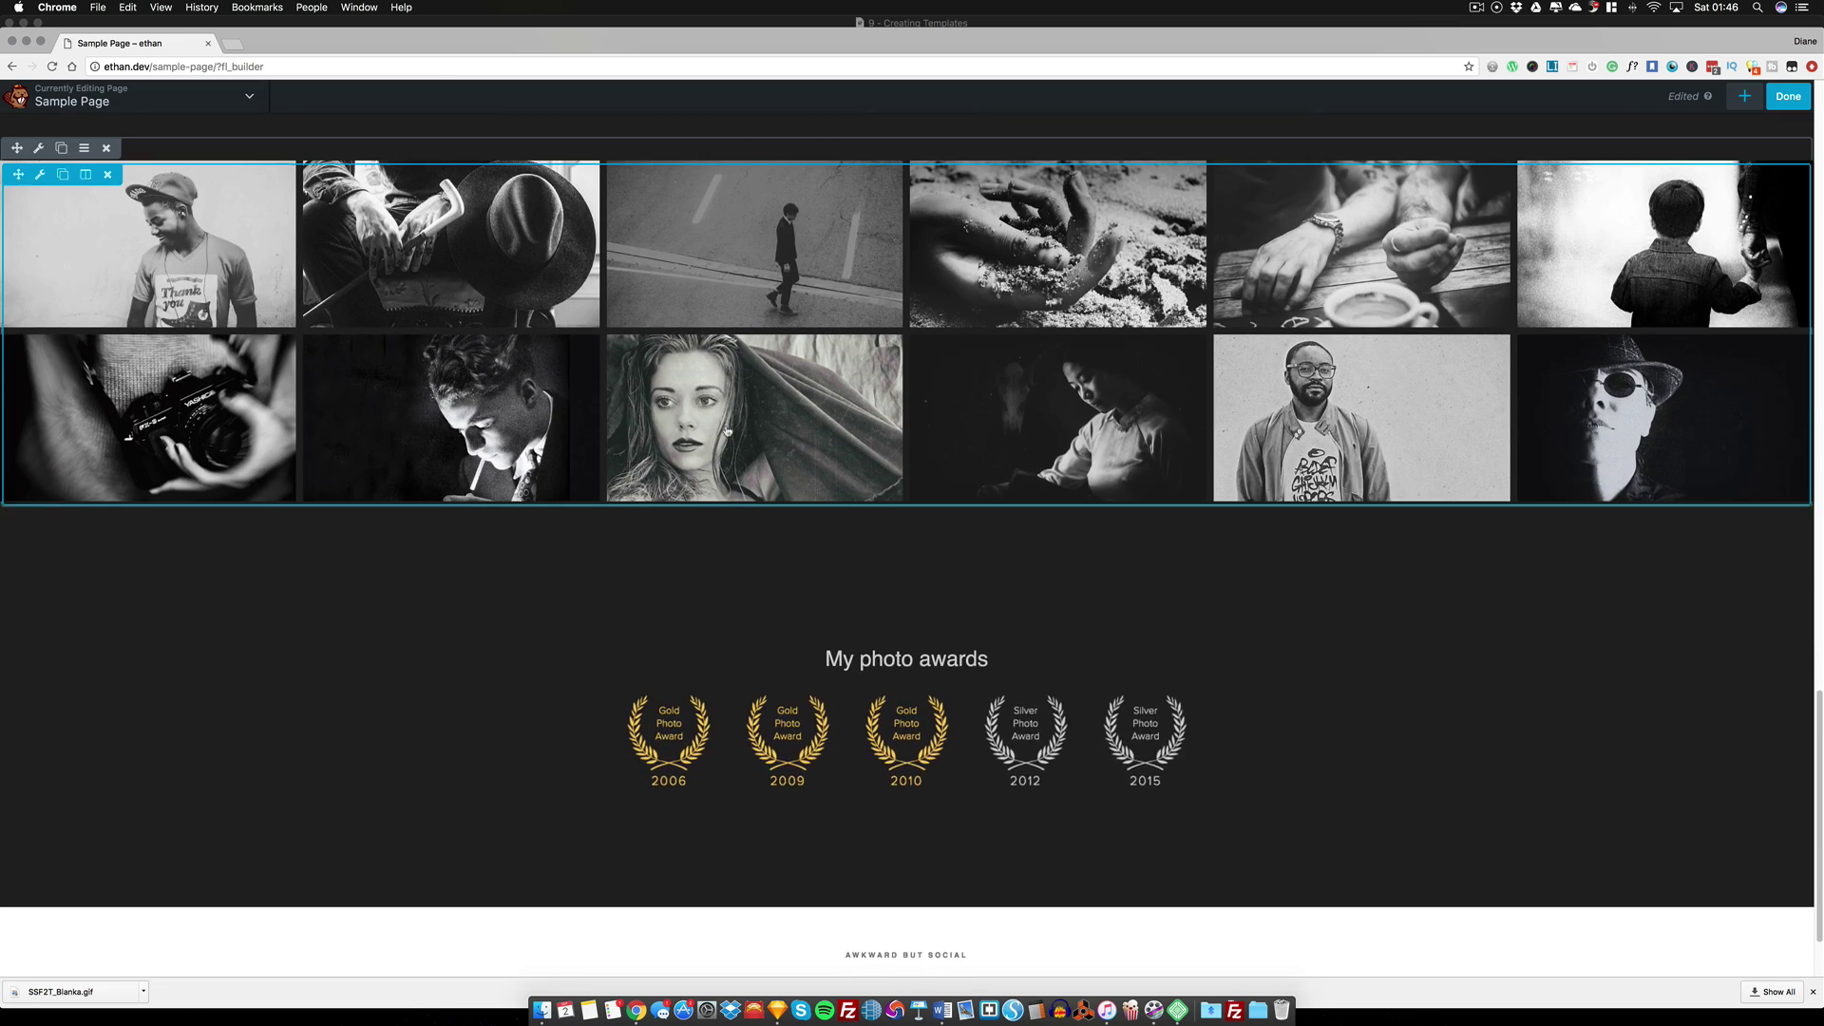
{"action": "scroll", "coordinate": [727, 431], "scroll_direction": "up", "scroll_amount": 15}
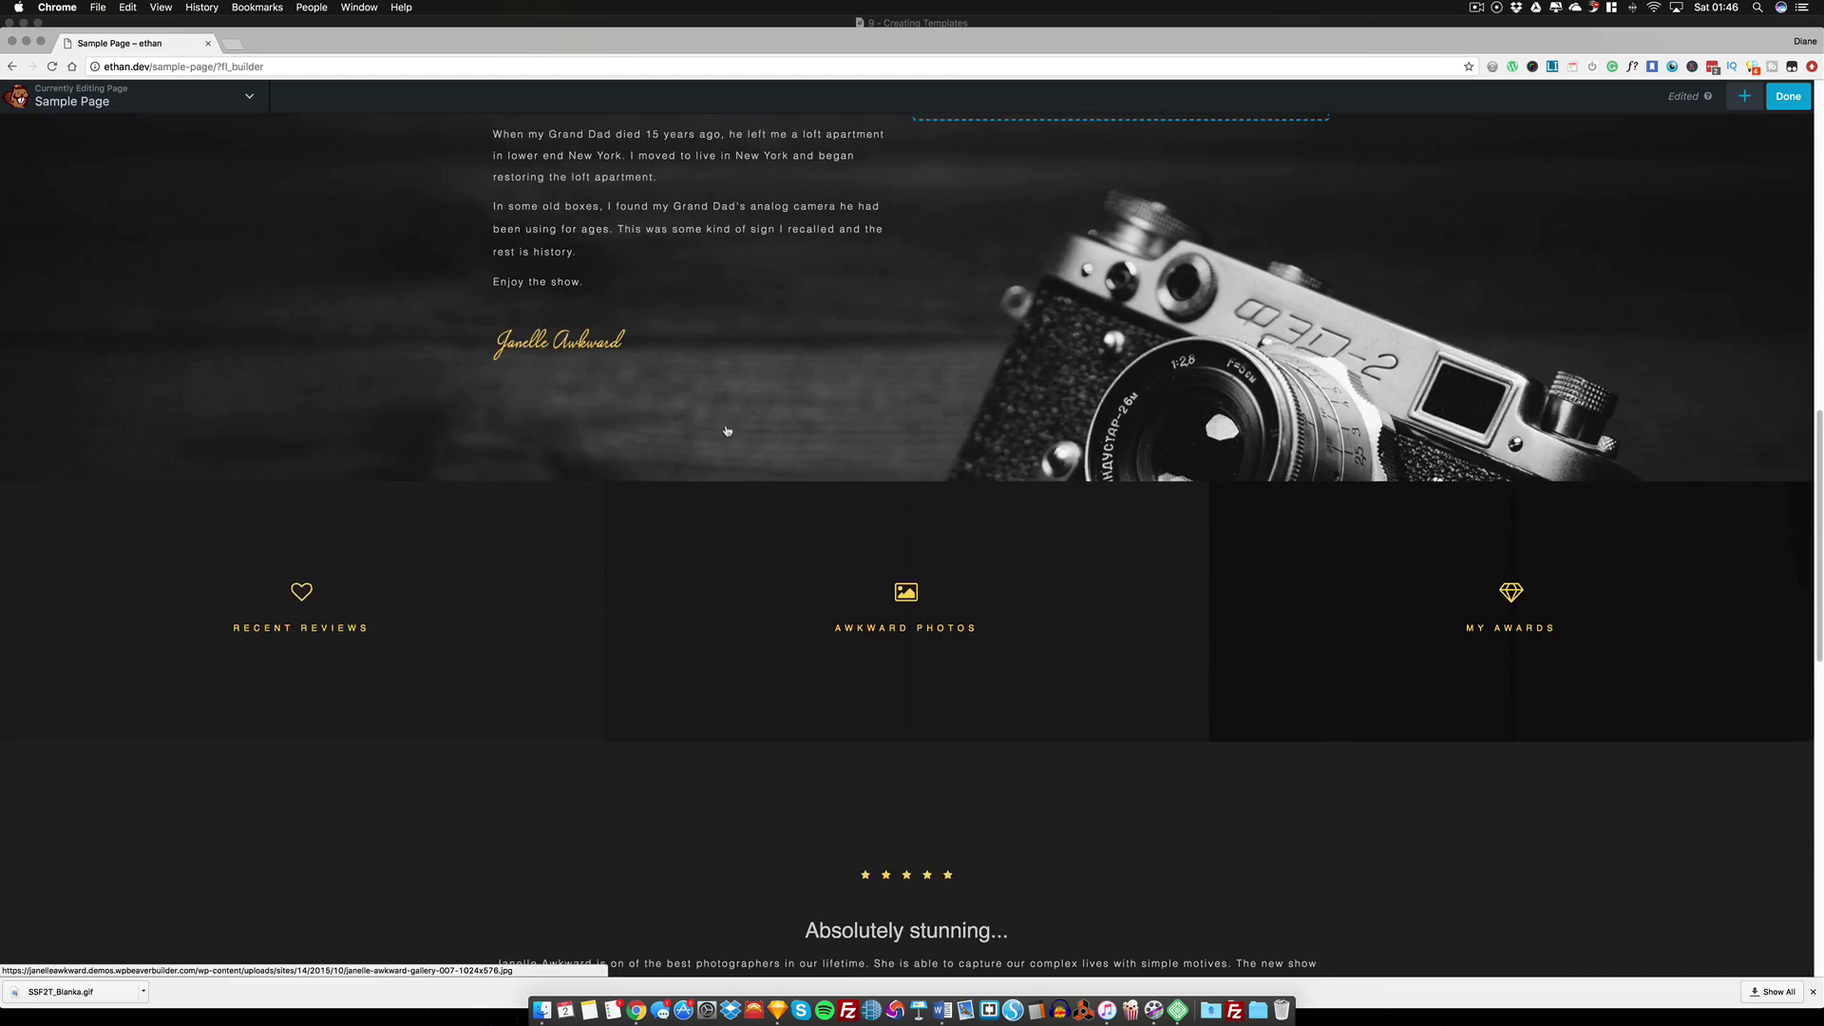
{"action": "scroll", "coordinate": [727, 431], "scroll_direction": "up", "scroll_amount": 10}
{"action": "scroll", "coordinate": [726, 431], "scroll_direction": "down", "scroll_amount": 3}
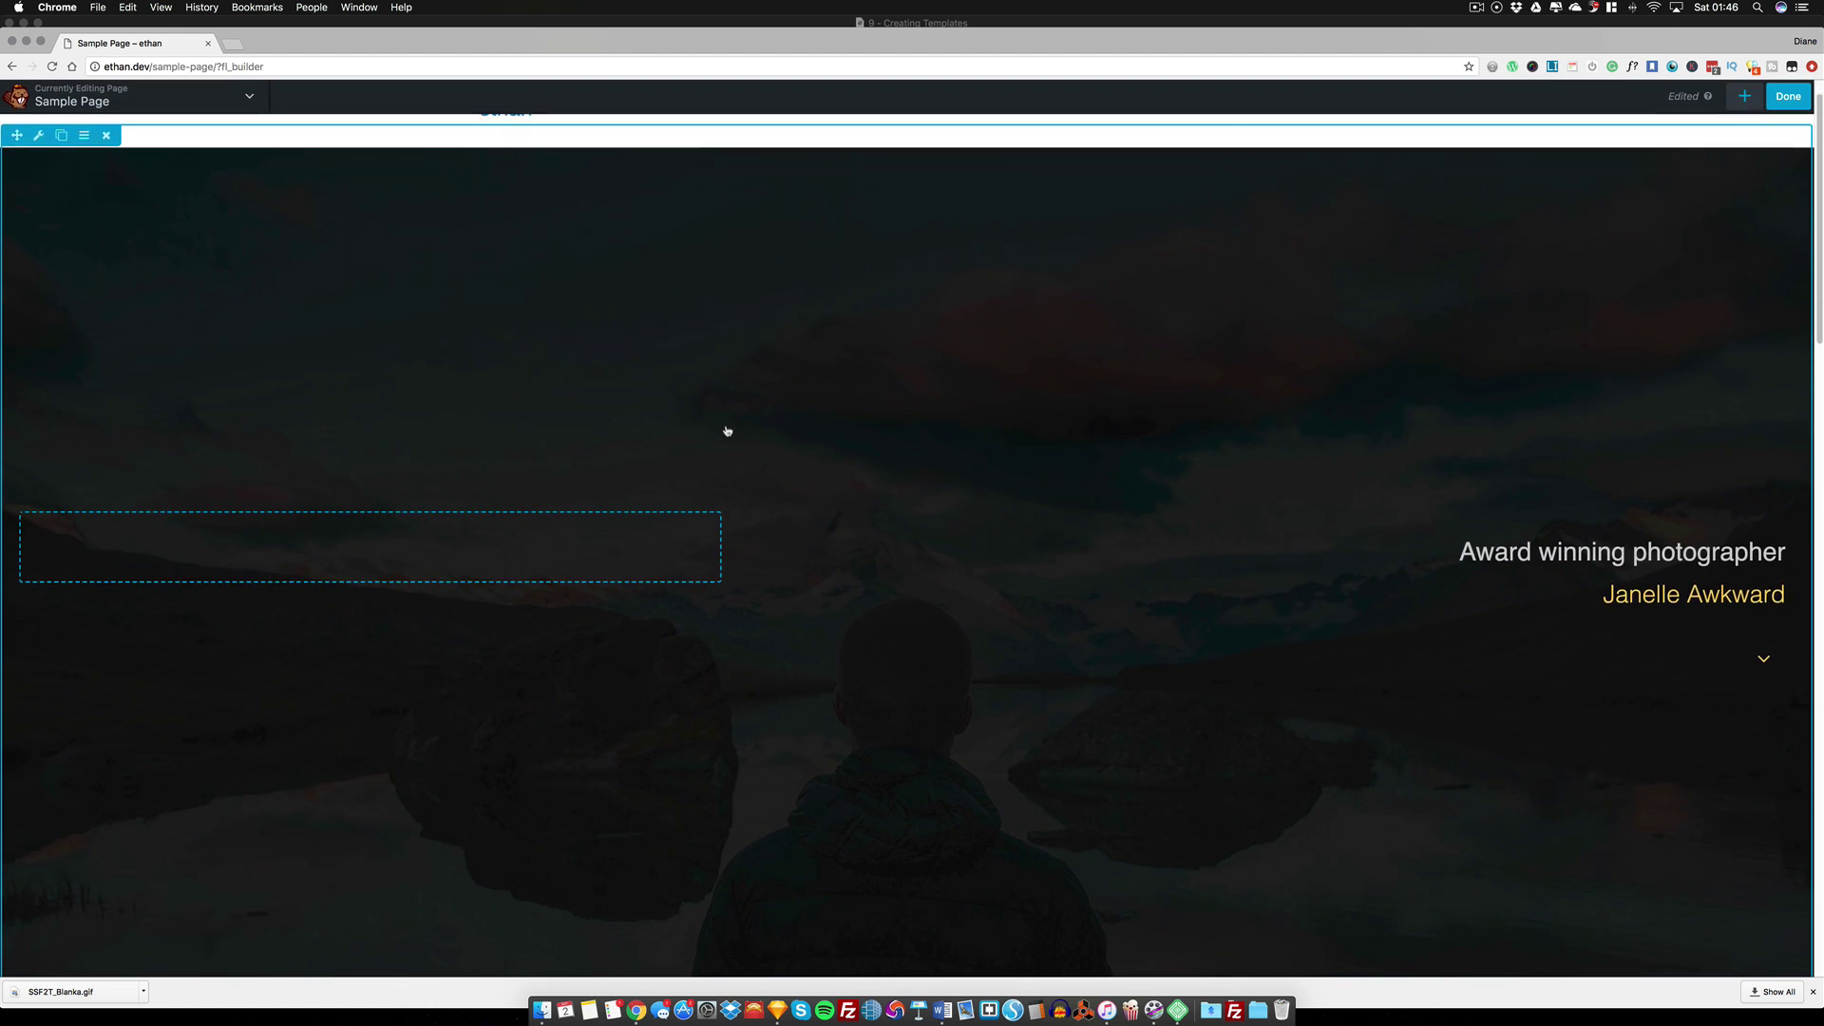
{"action": "scroll", "coordinate": [727, 431], "scroll_direction": "down", "scroll_amount": 6}
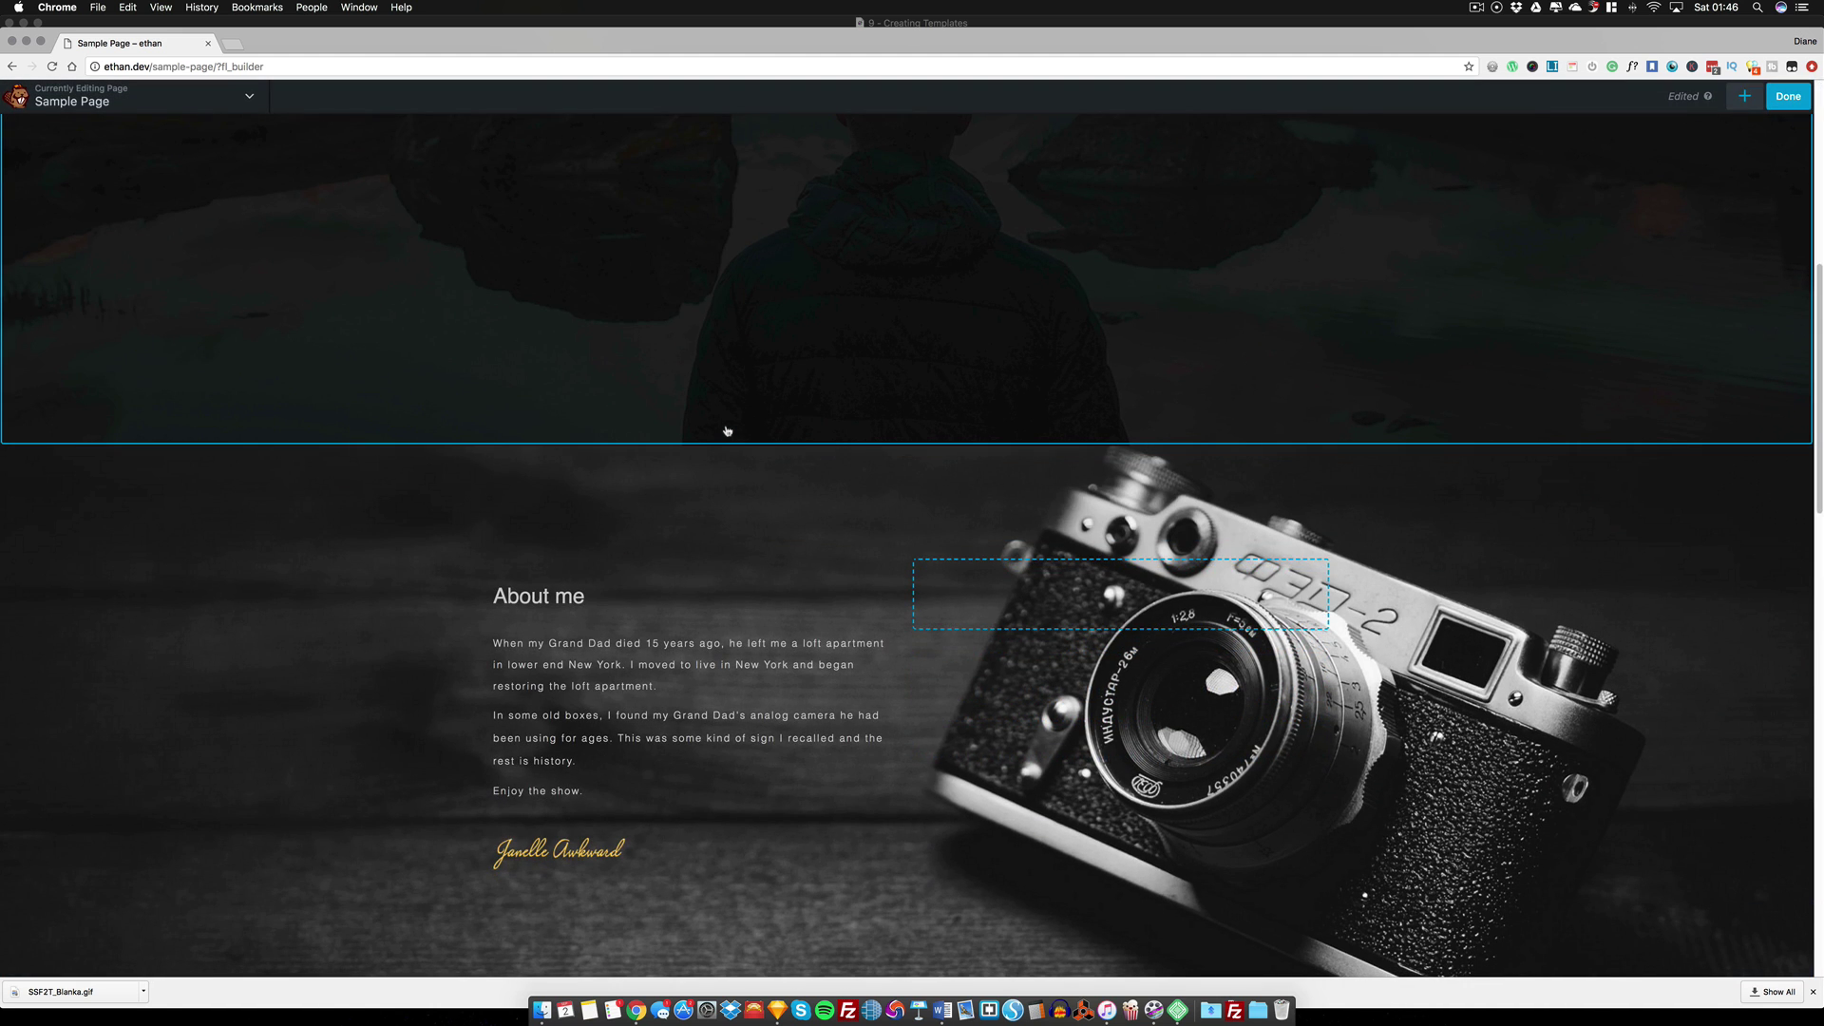
{"action": "scroll", "coordinate": [727, 430], "scroll_direction": "down", "scroll_amount": 2}
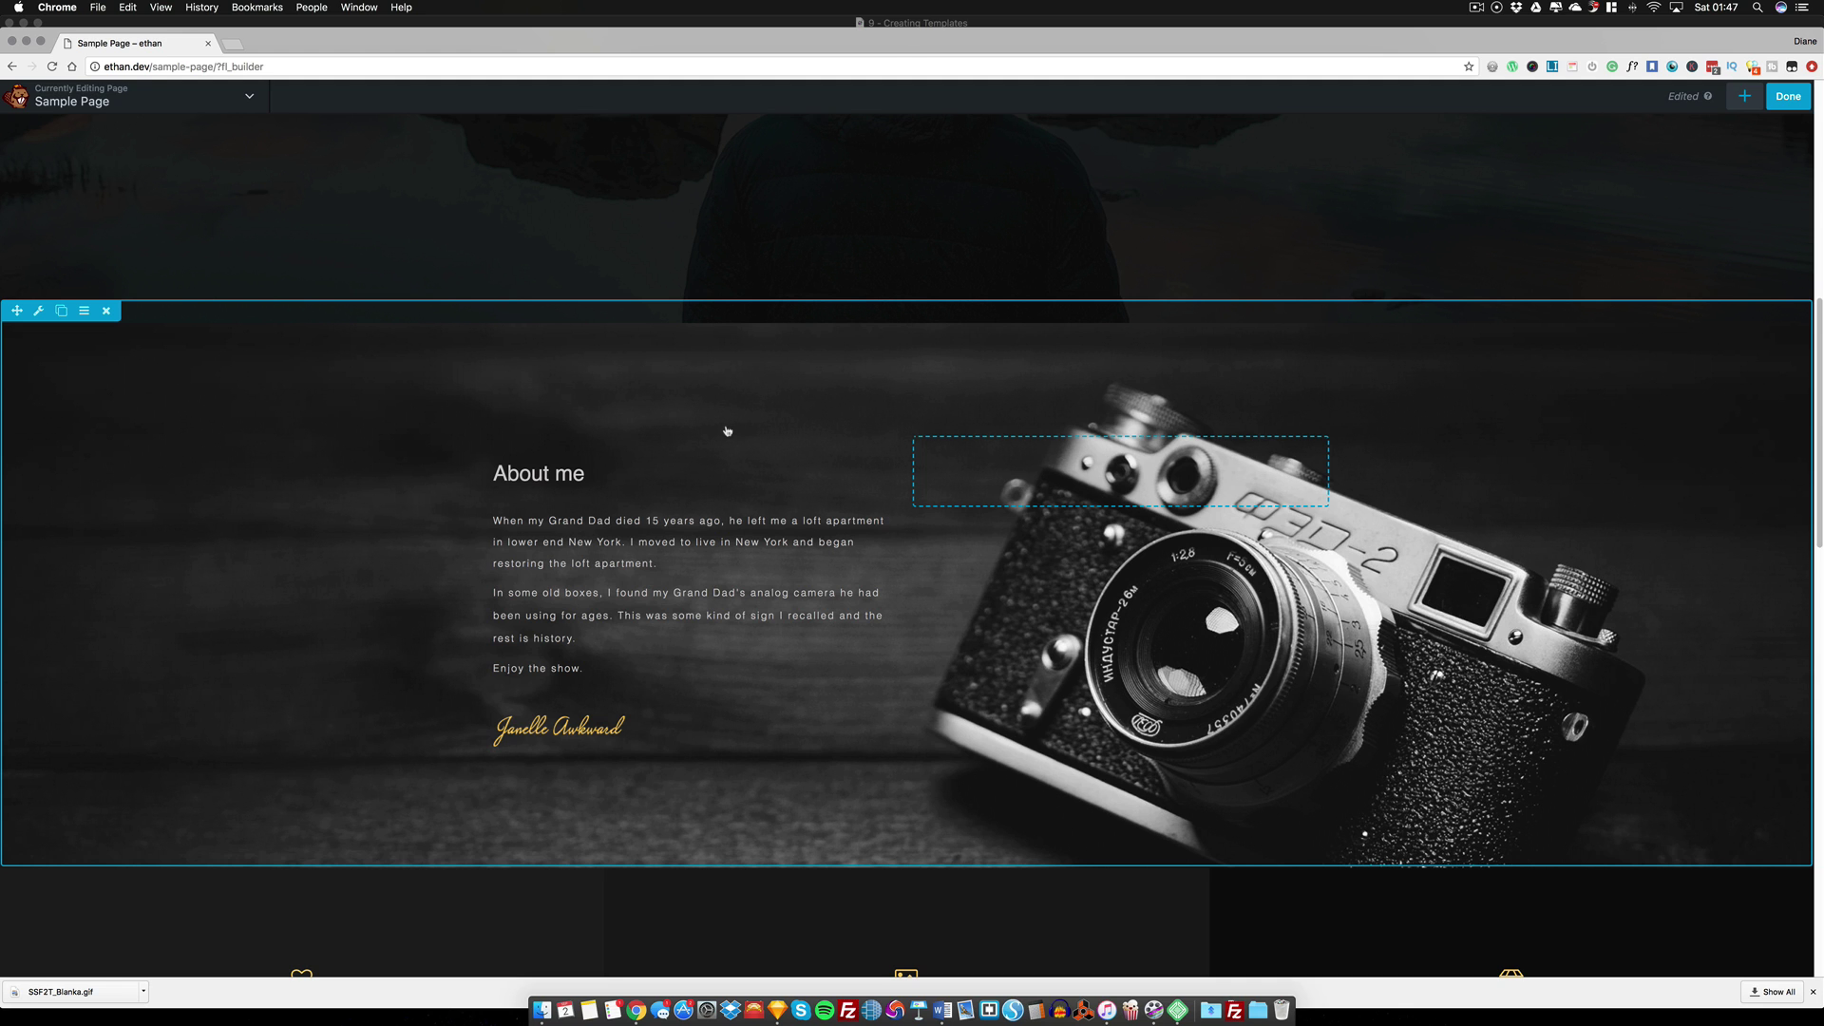
{"action": "scroll", "coordinate": [727, 431], "scroll_direction": "down", "scroll_amount": 6}
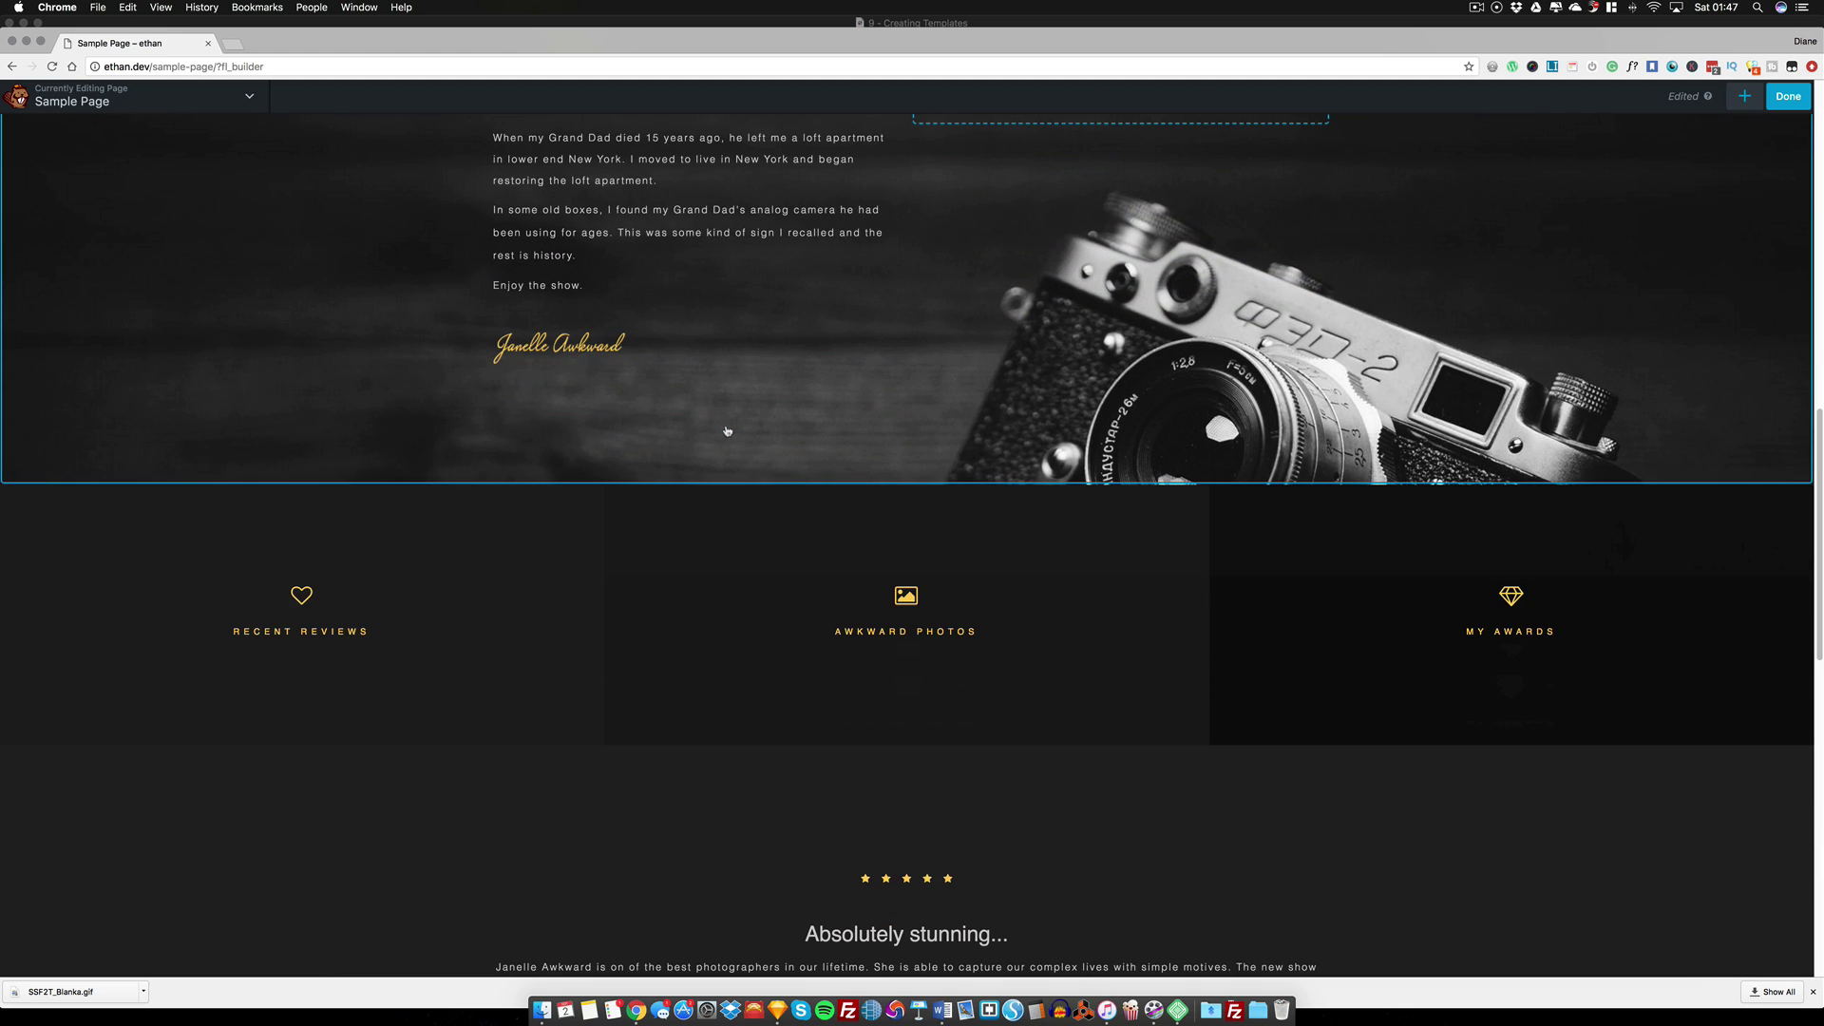
{"action": "scroll", "coordinate": [727, 430], "scroll_direction": "down", "scroll_amount": 2}
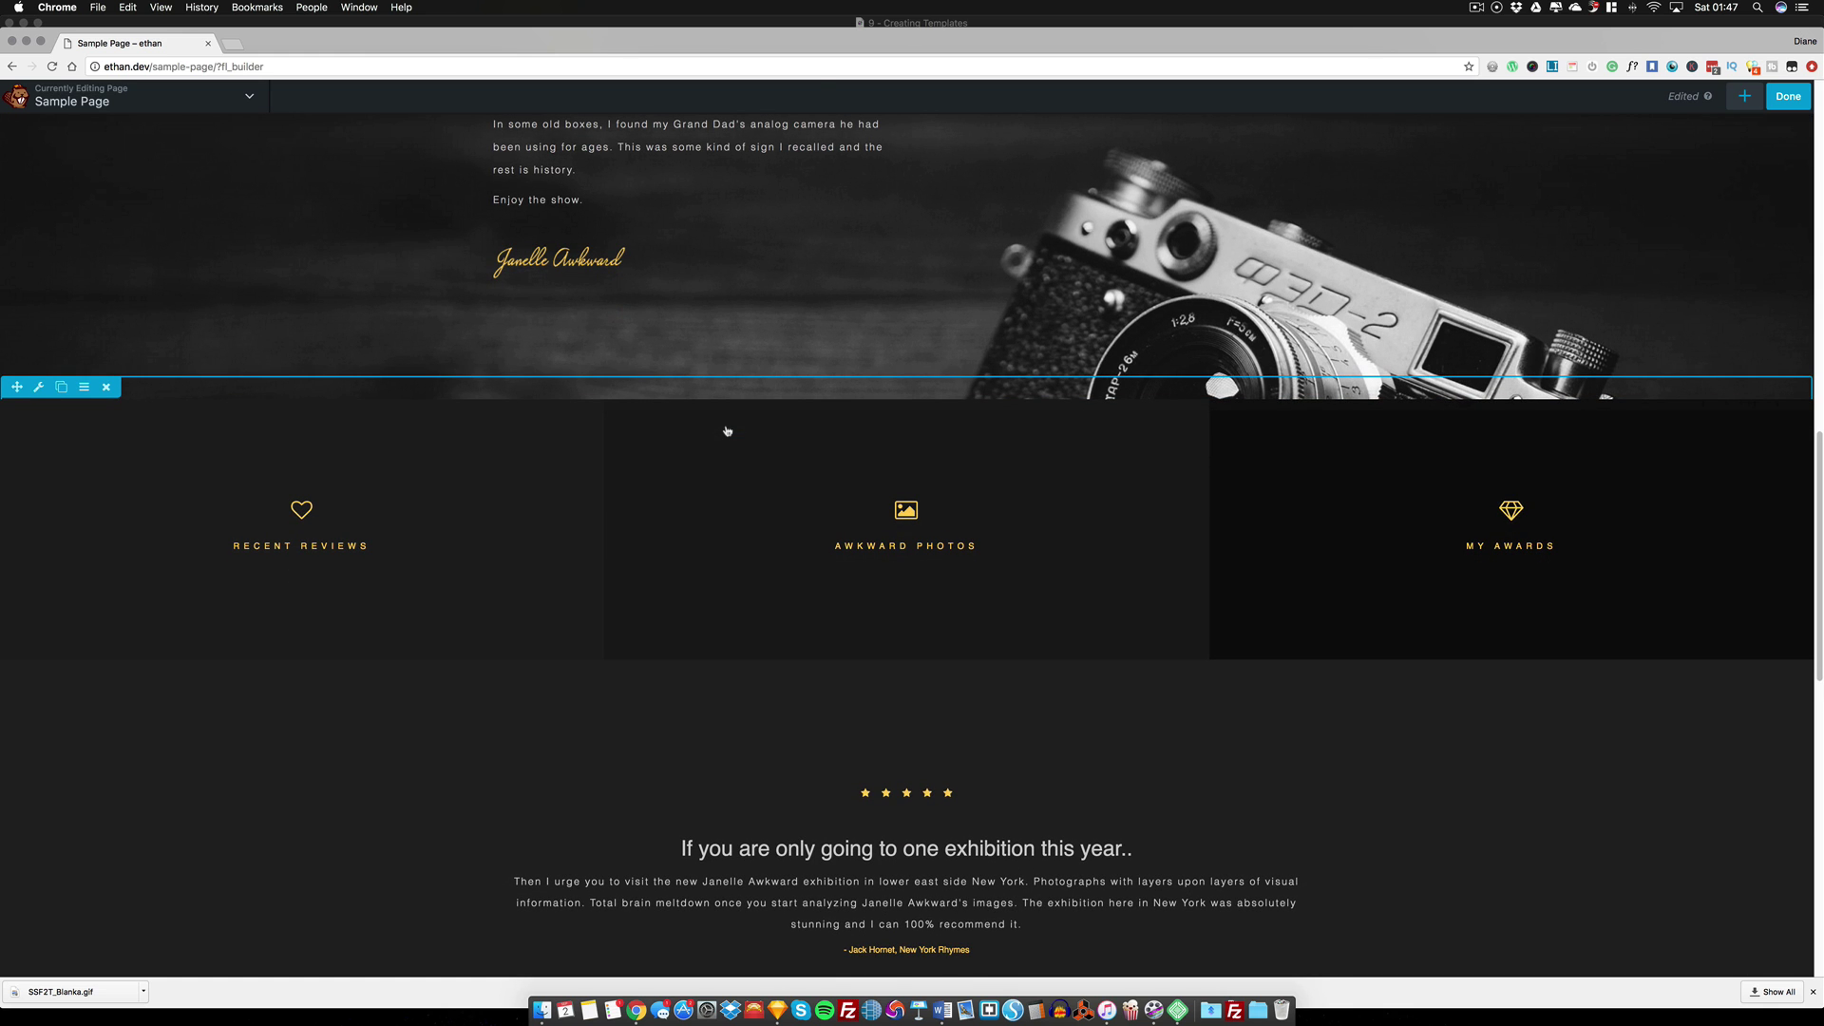
{"action": "scroll", "coordinate": [726, 430], "scroll_direction": "up", "scroll_amount": 9}
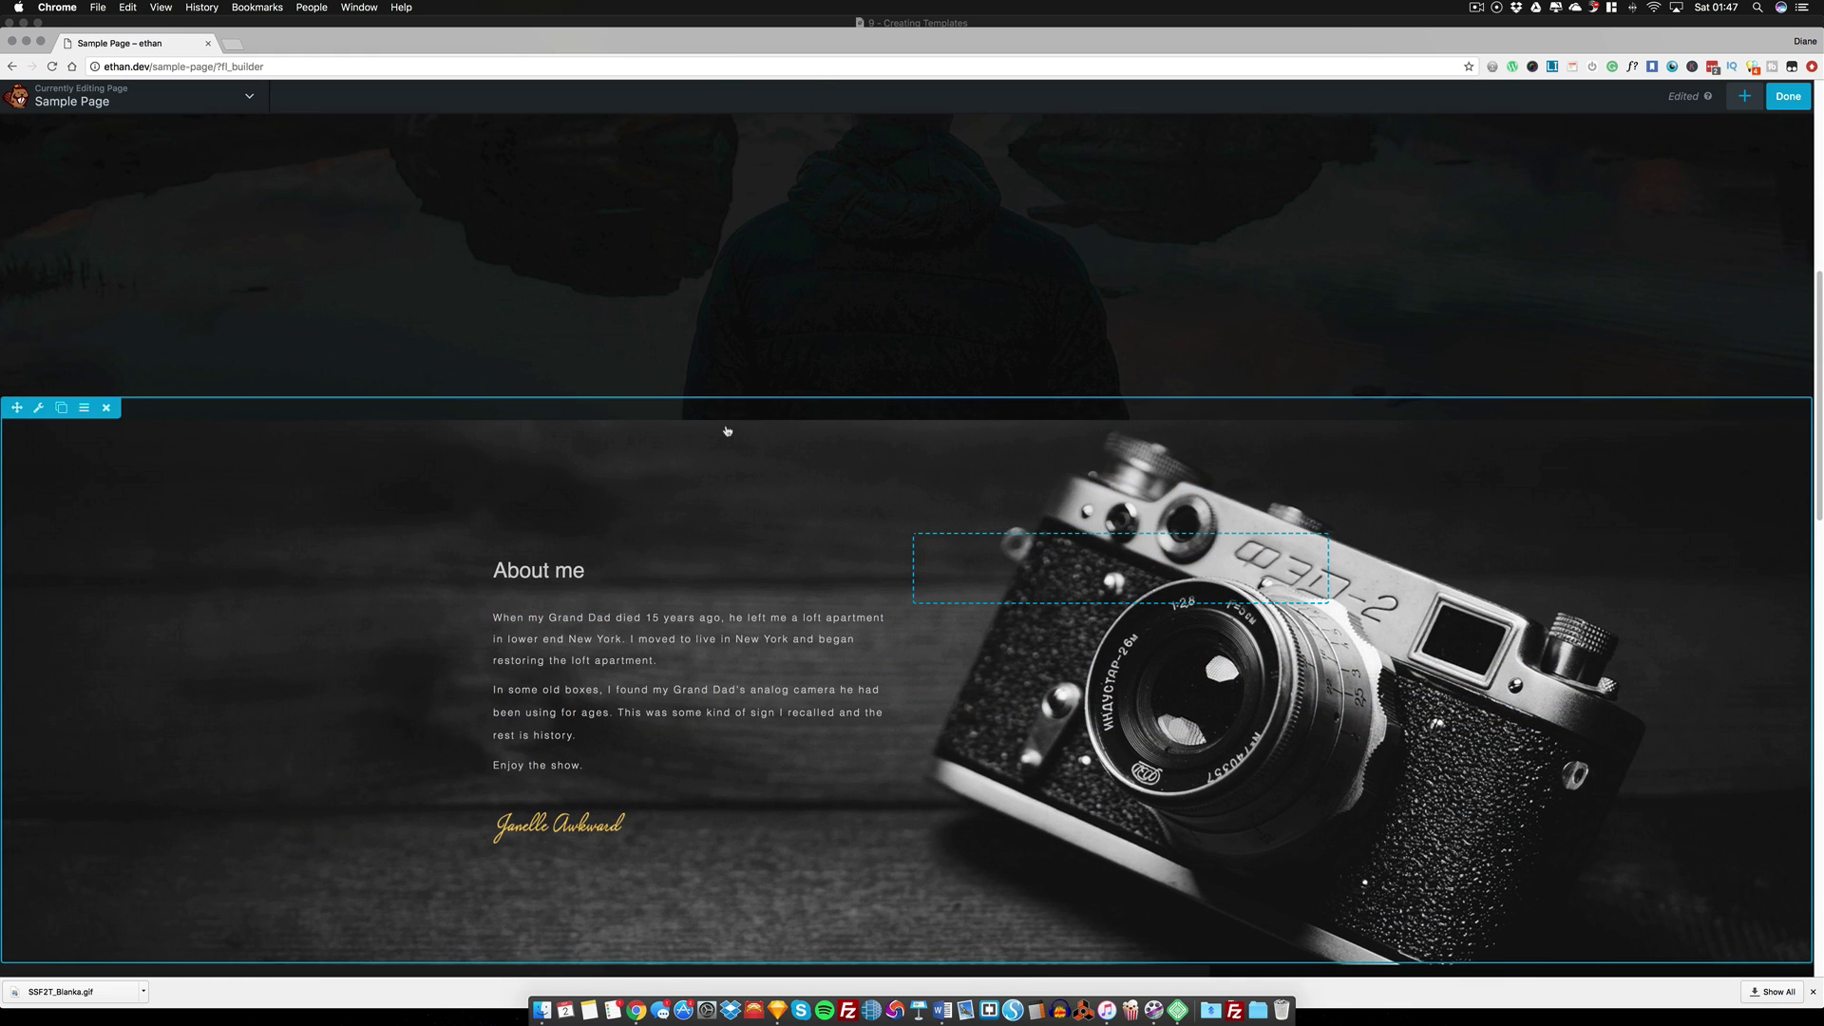
{"action": "scroll", "coordinate": [727, 431], "scroll_direction": "up", "scroll_amount": 10}
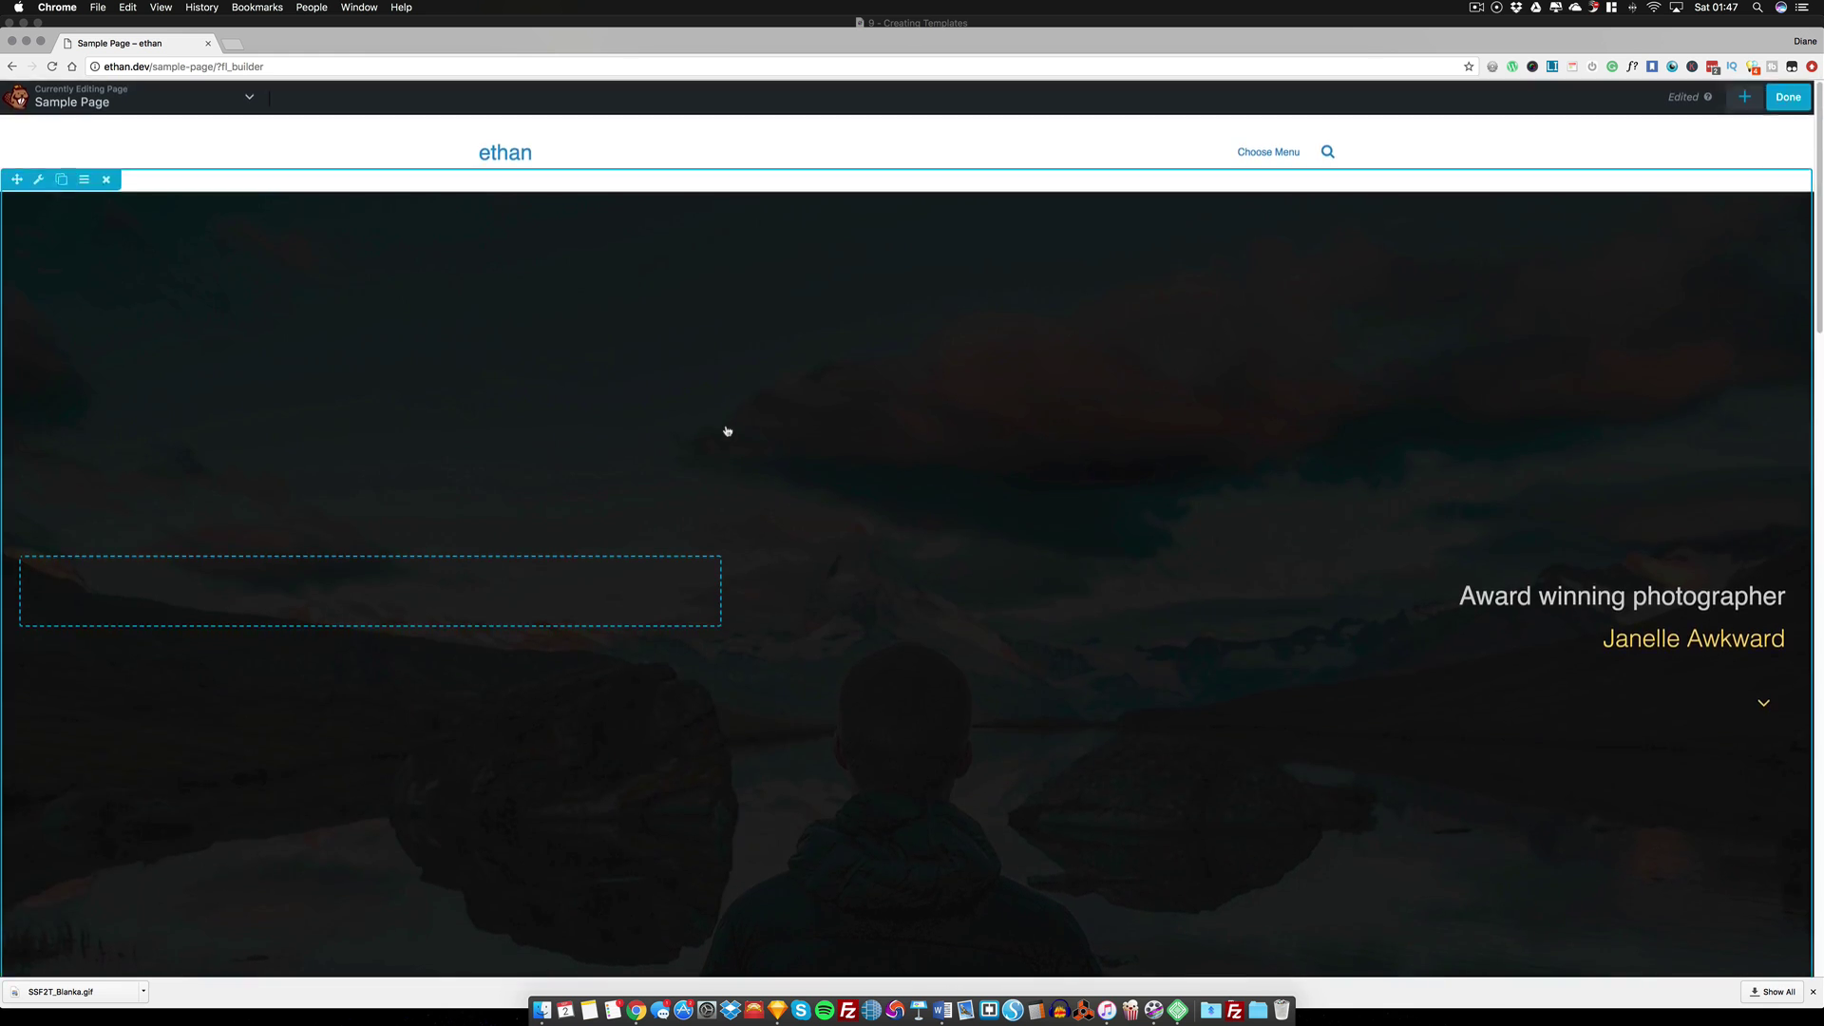
{"action": "scroll", "coordinate": [727, 430], "scroll_direction": "down", "scroll_amount": 20}
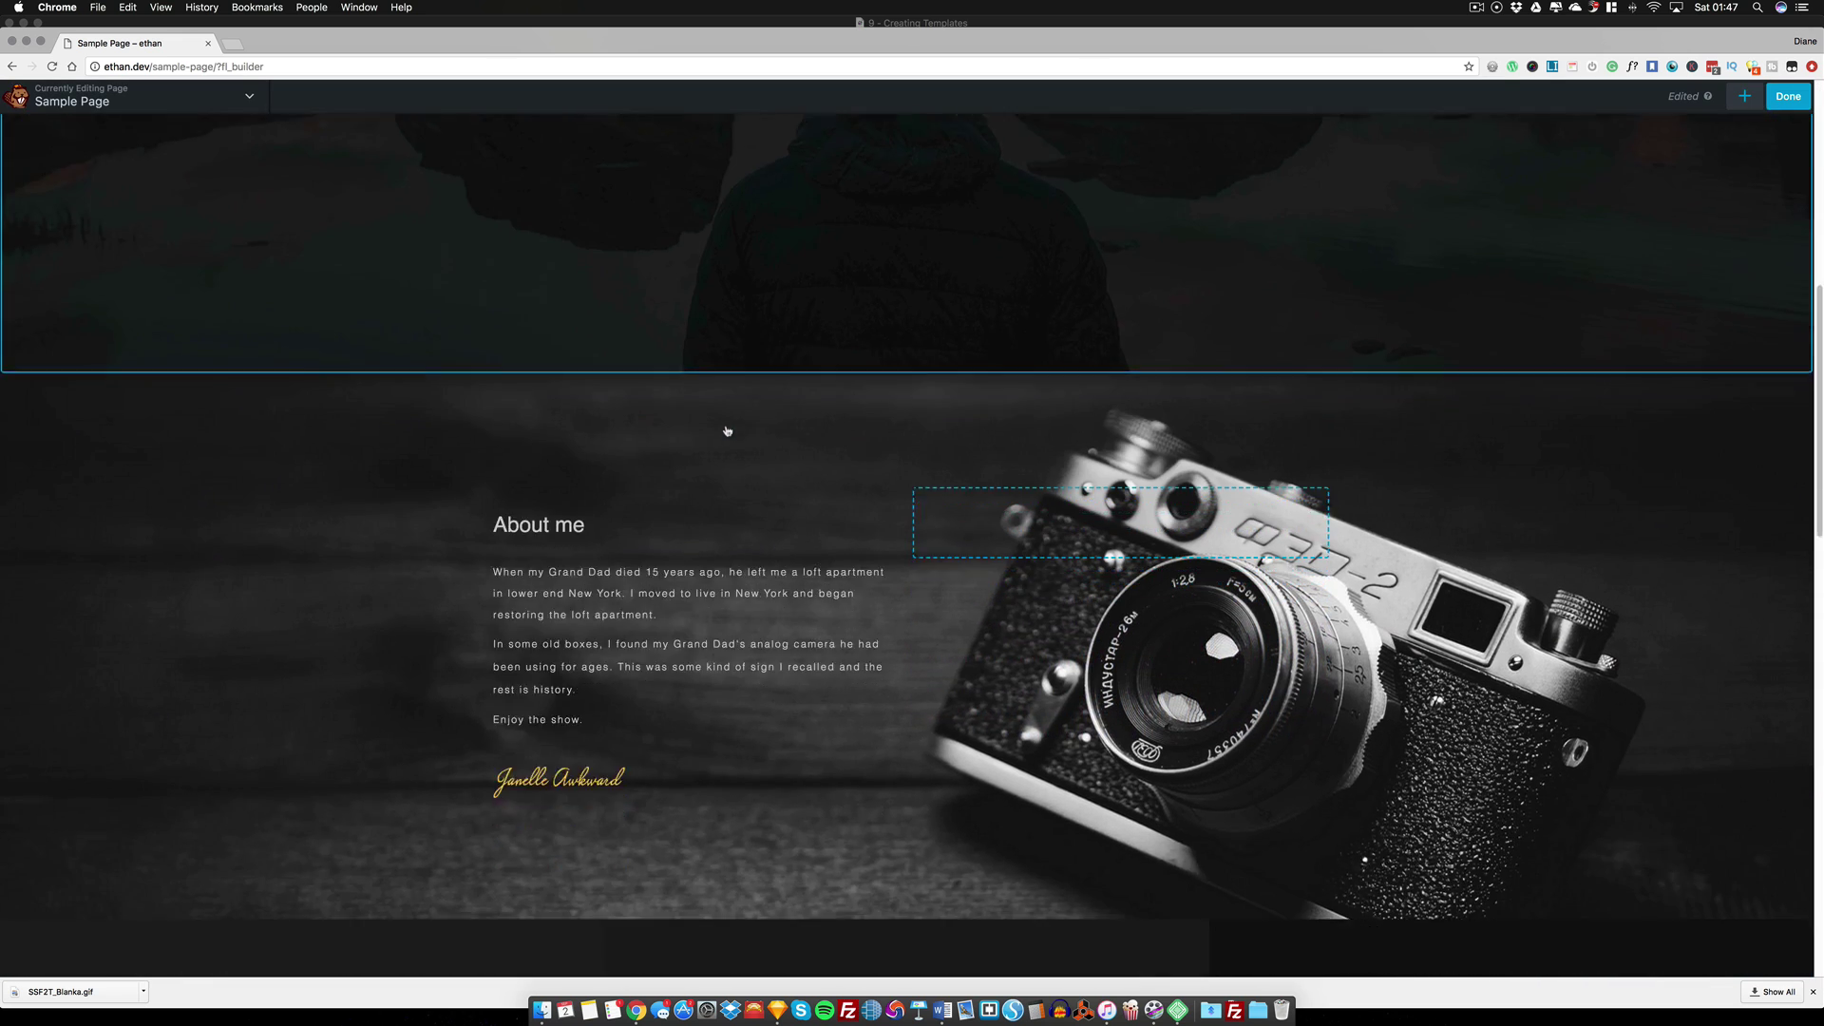
{"action": "scroll", "coordinate": [727, 430], "scroll_direction": "down", "scroll_amount": 3}
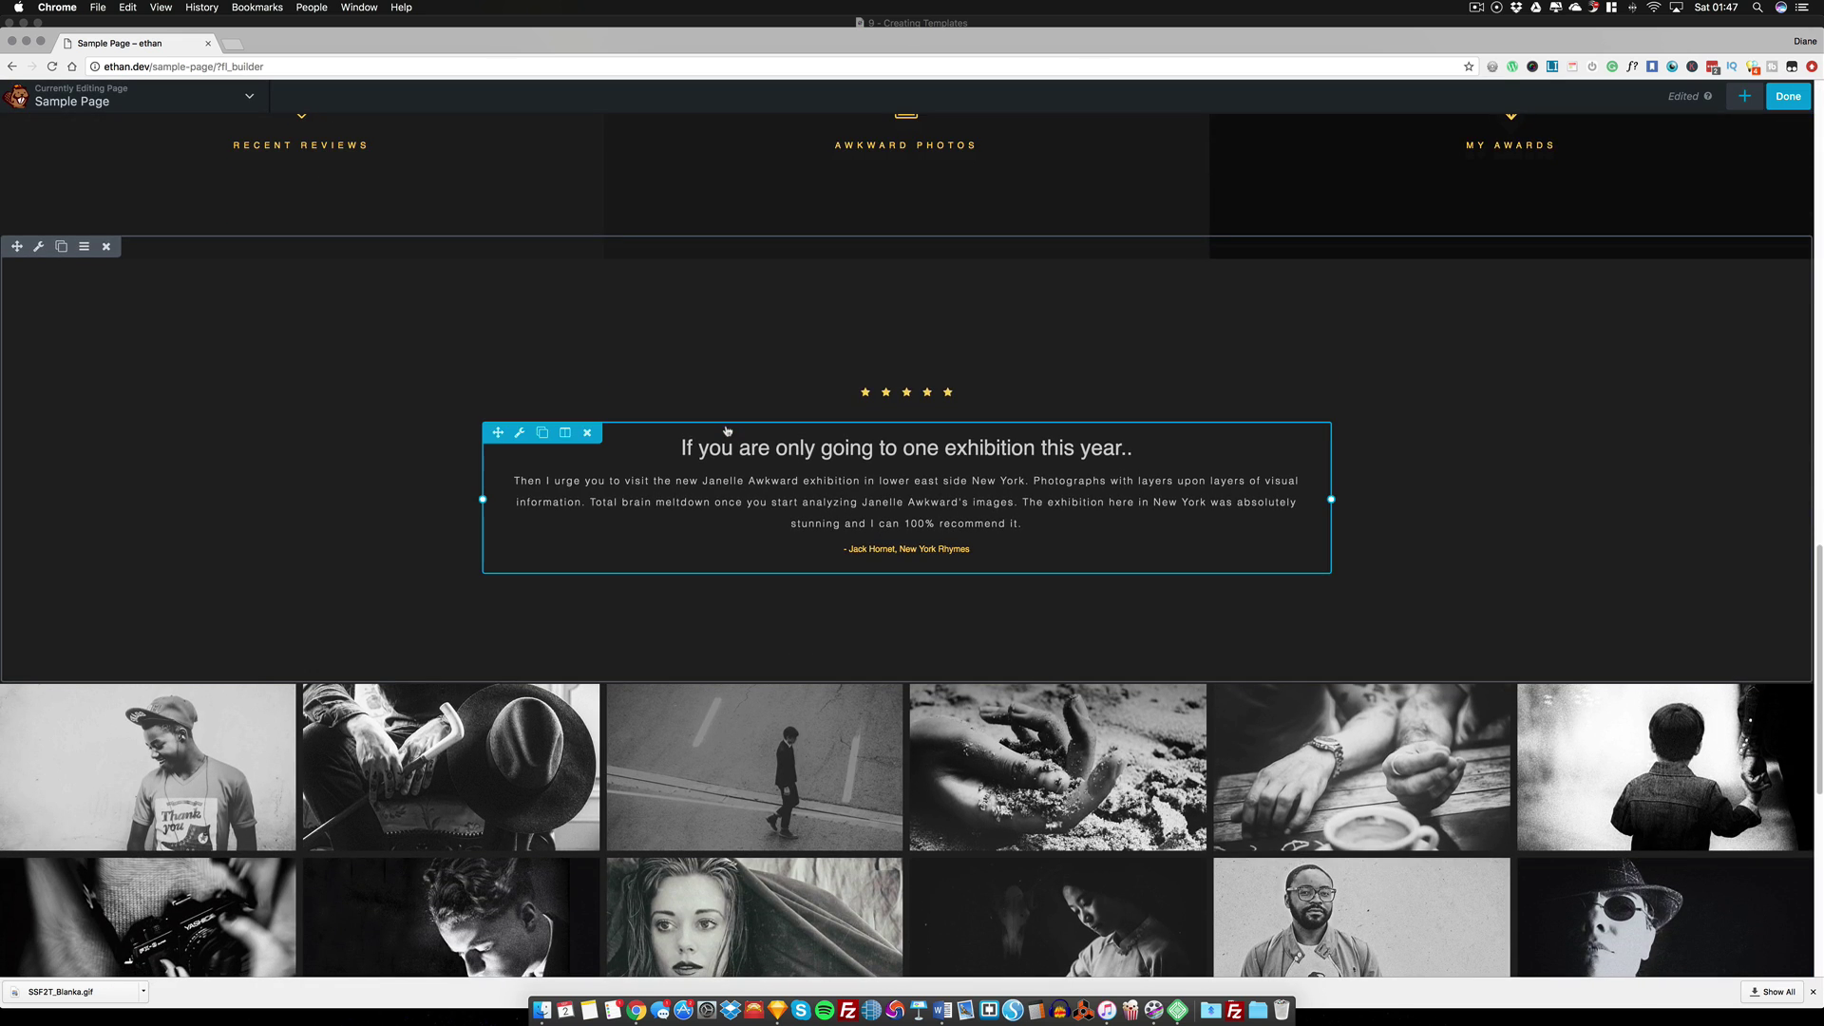
{"action": "scroll", "coordinate": [727, 431], "scroll_direction": "down", "scroll_amount": 10}
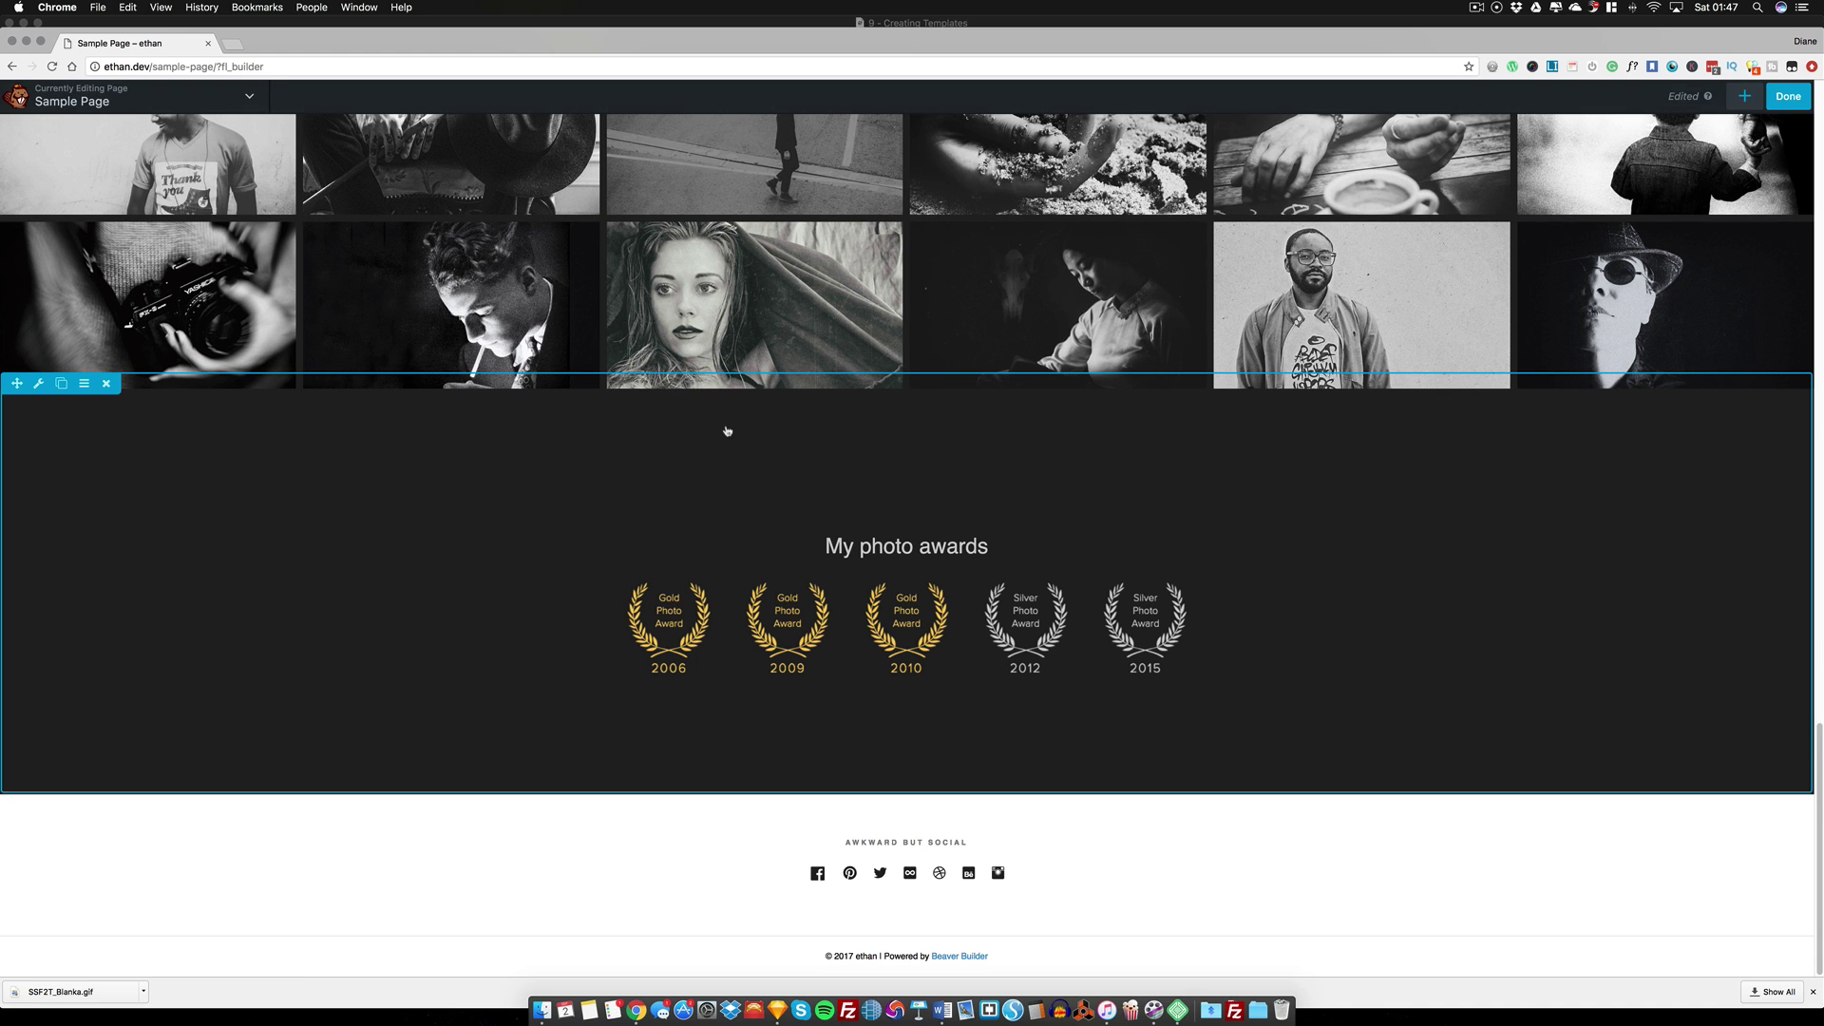
{"action": "scroll", "coordinate": [727, 431], "scroll_direction": "up", "scroll_amount": 5}
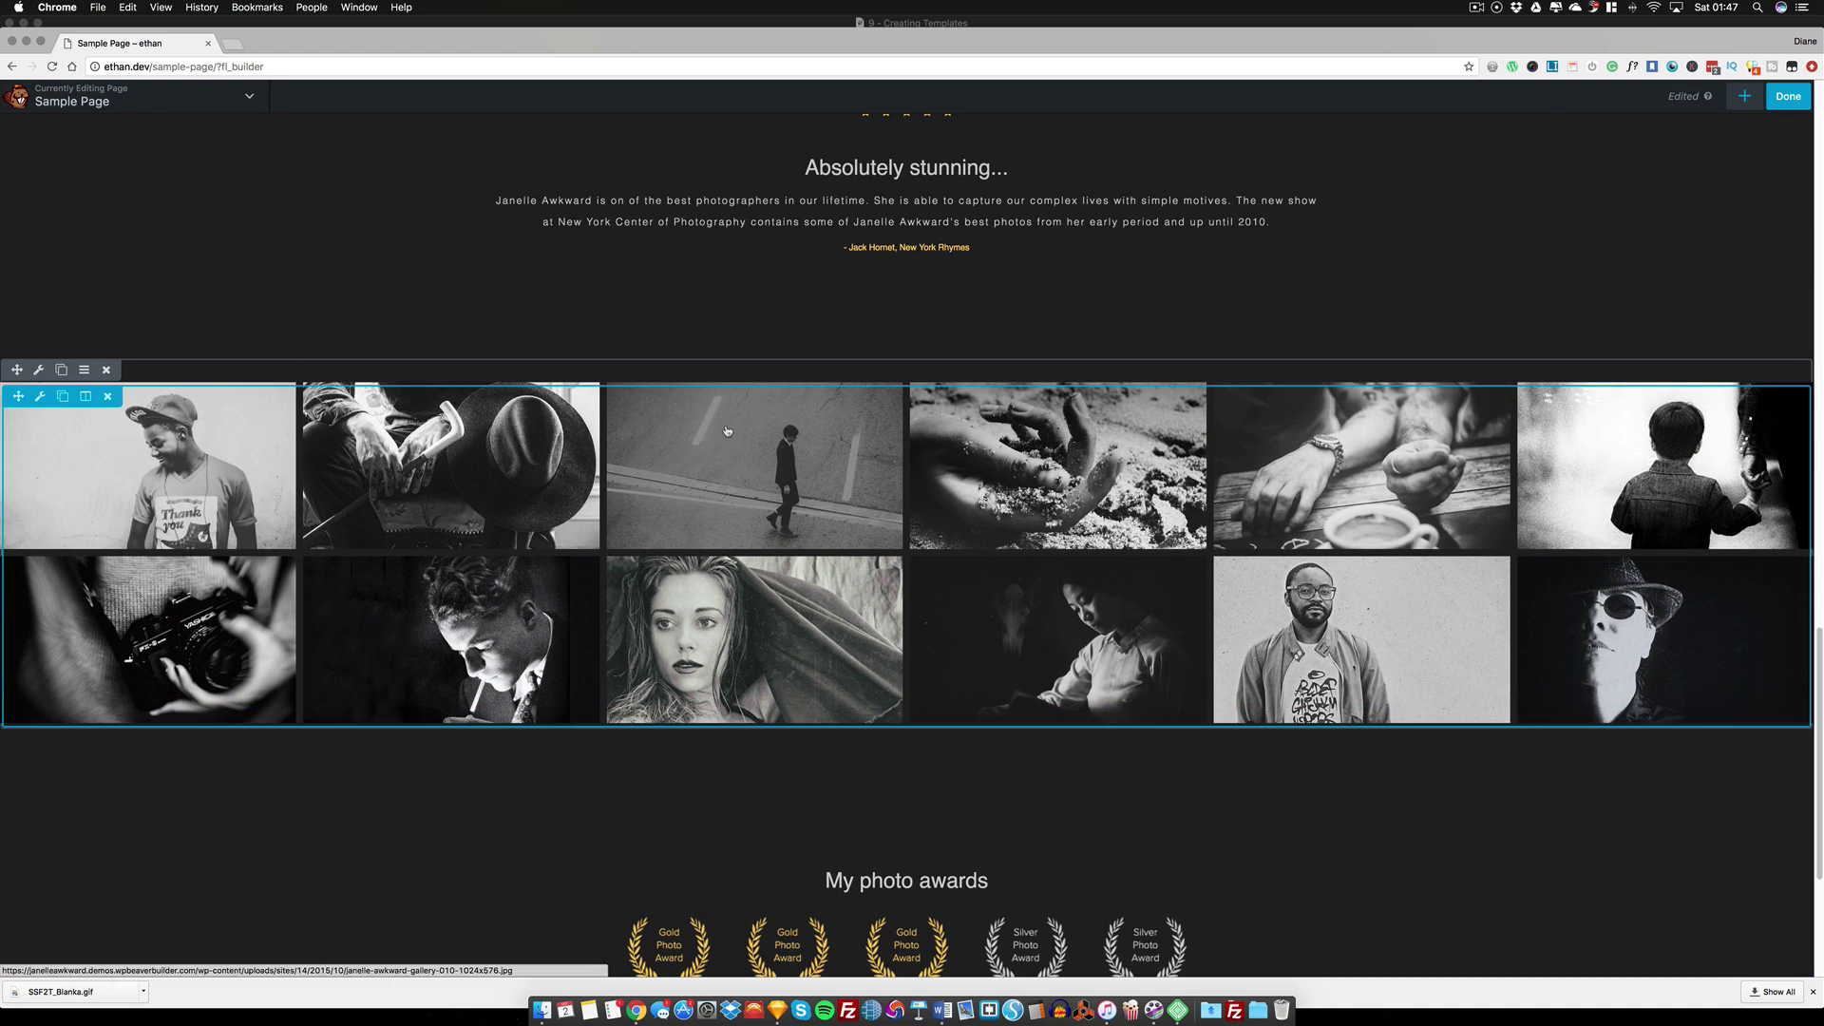
{"action": "scroll", "coordinate": [727, 431], "scroll_direction": "up", "scroll_amount": 3}
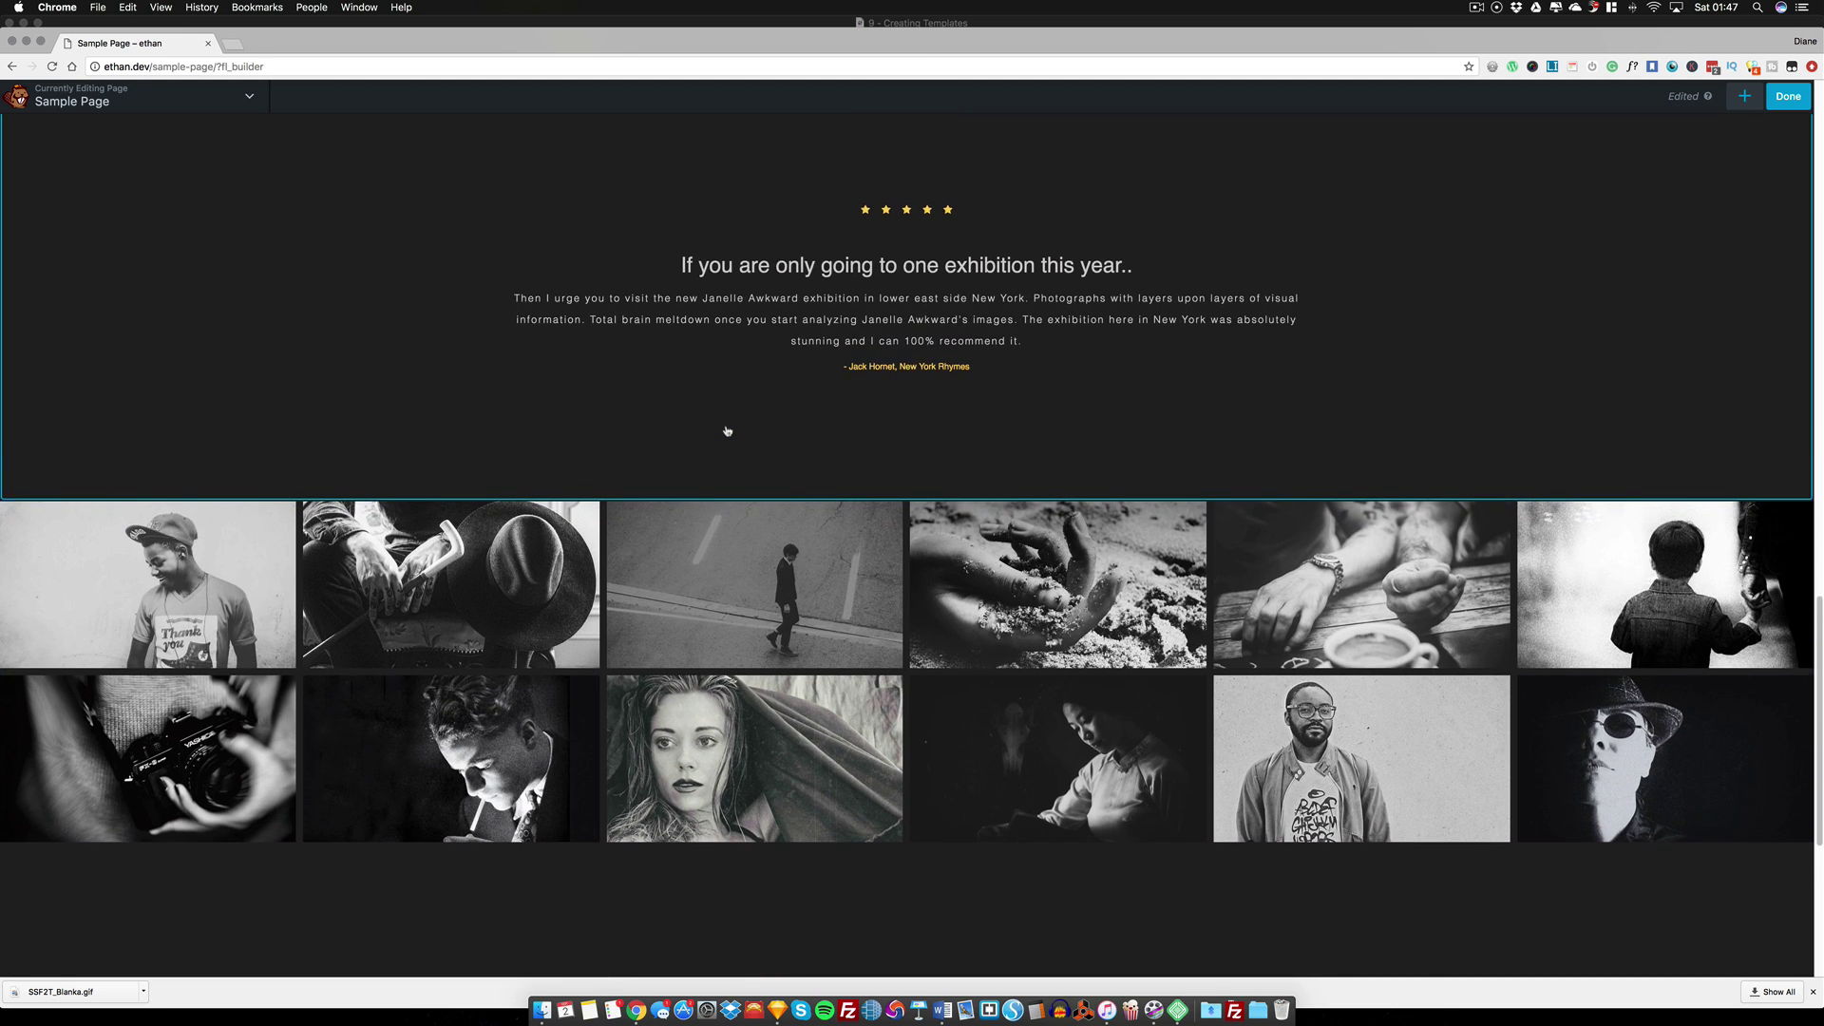
{"action": "scroll", "coordinate": [727, 431], "scroll_direction": "up", "scroll_amount": 1}
{"action": "scroll", "coordinate": [727, 431], "scroll_direction": "up", "scroll_amount": 15}
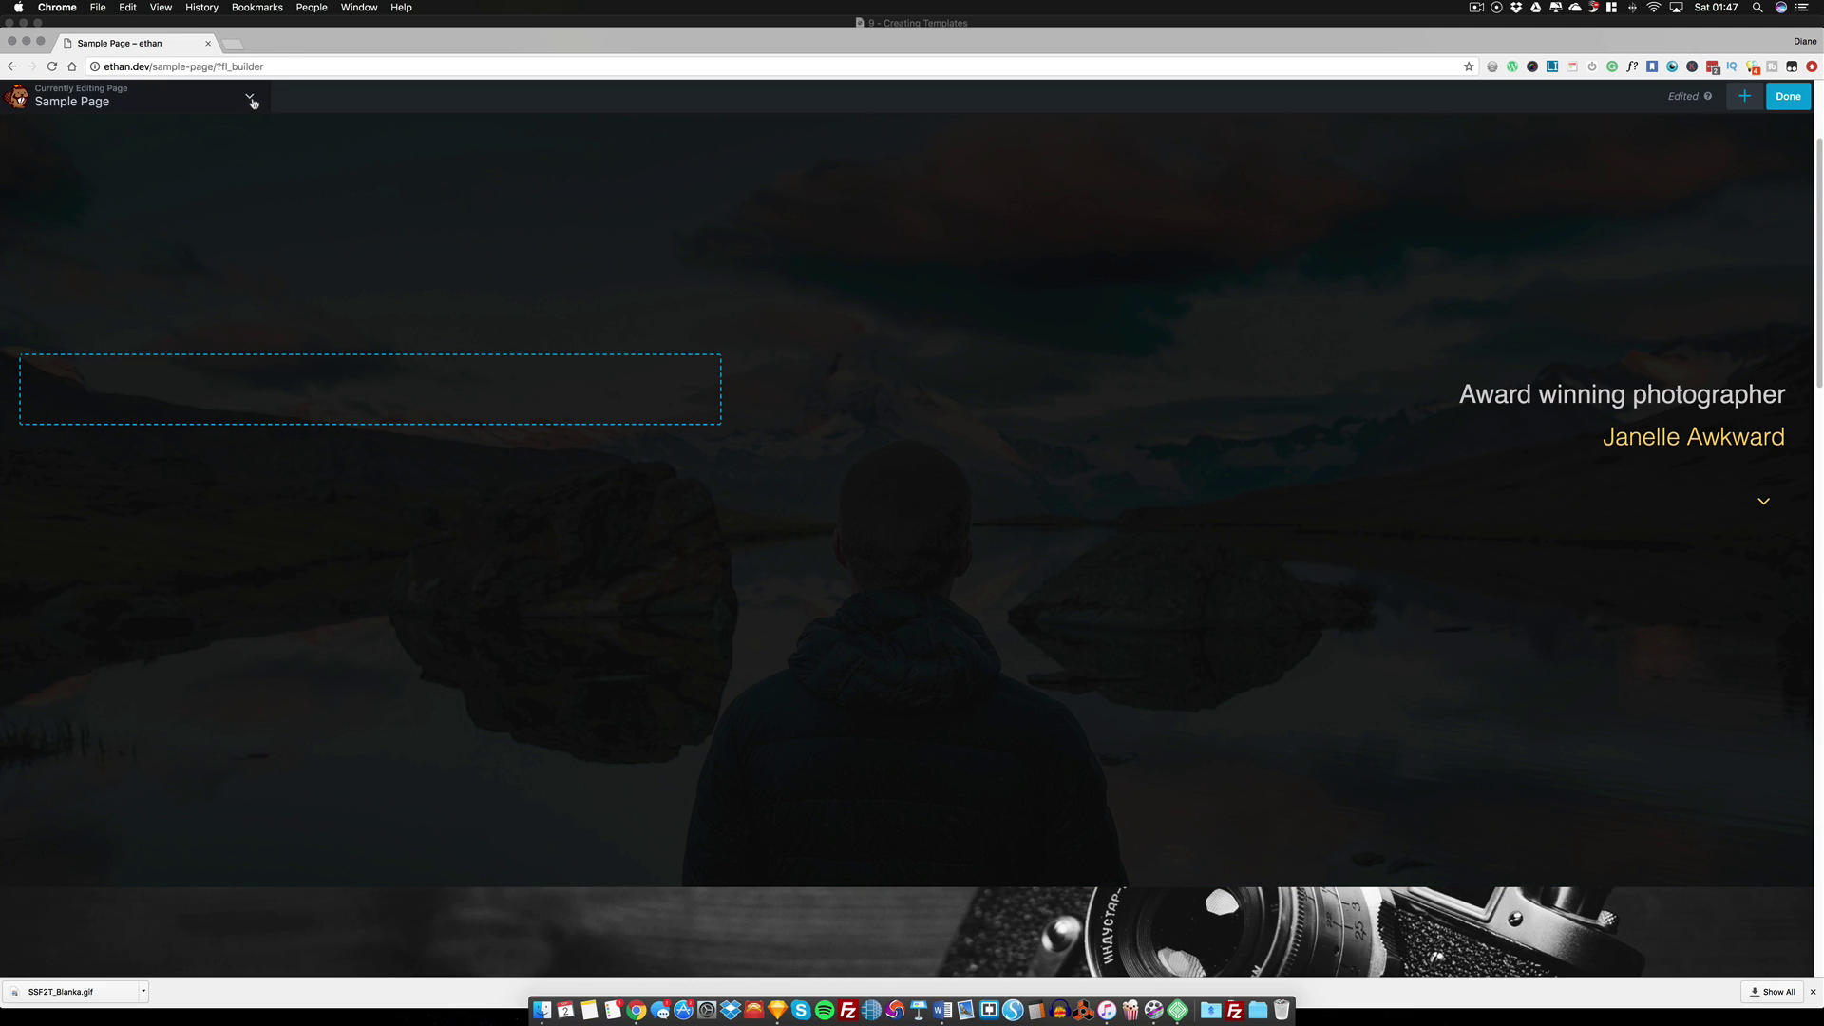
{"action": "scroll", "coordinate": [981, 354], "scroll_direction": "down", "scroll_amount": 2}
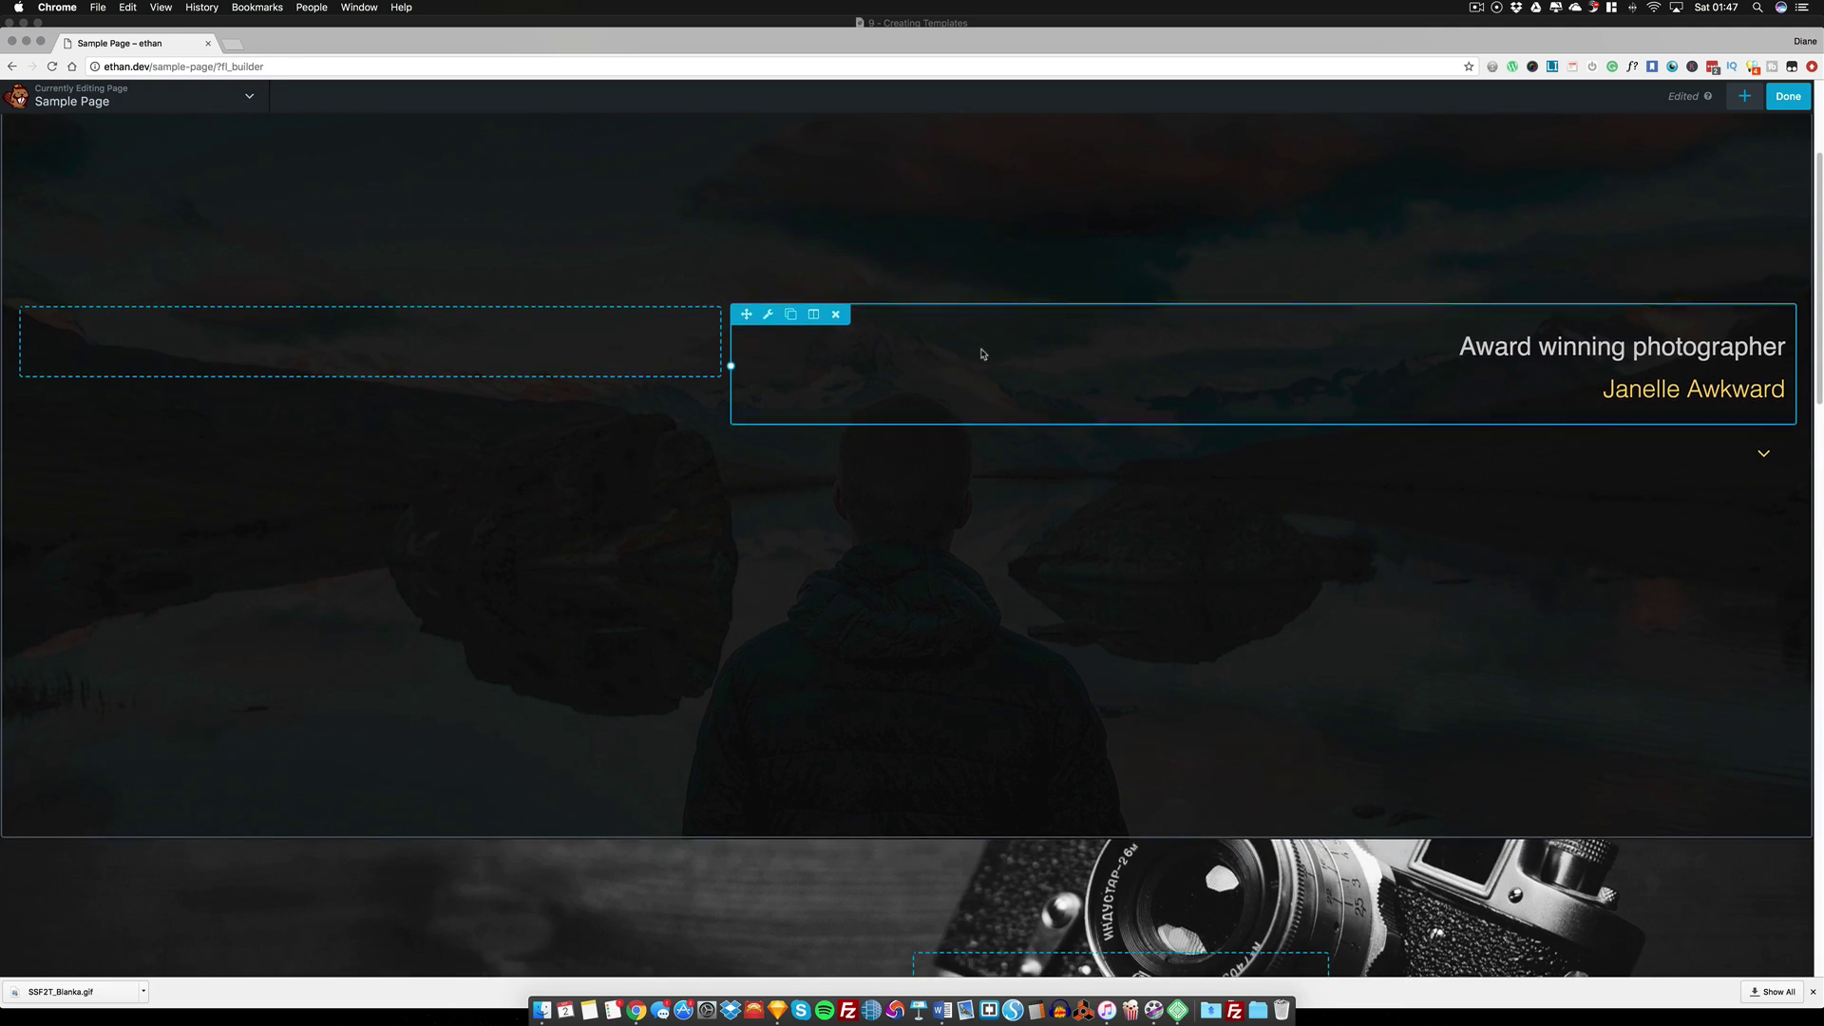
{"action": "left_click", "coordinate": [250, 97]}
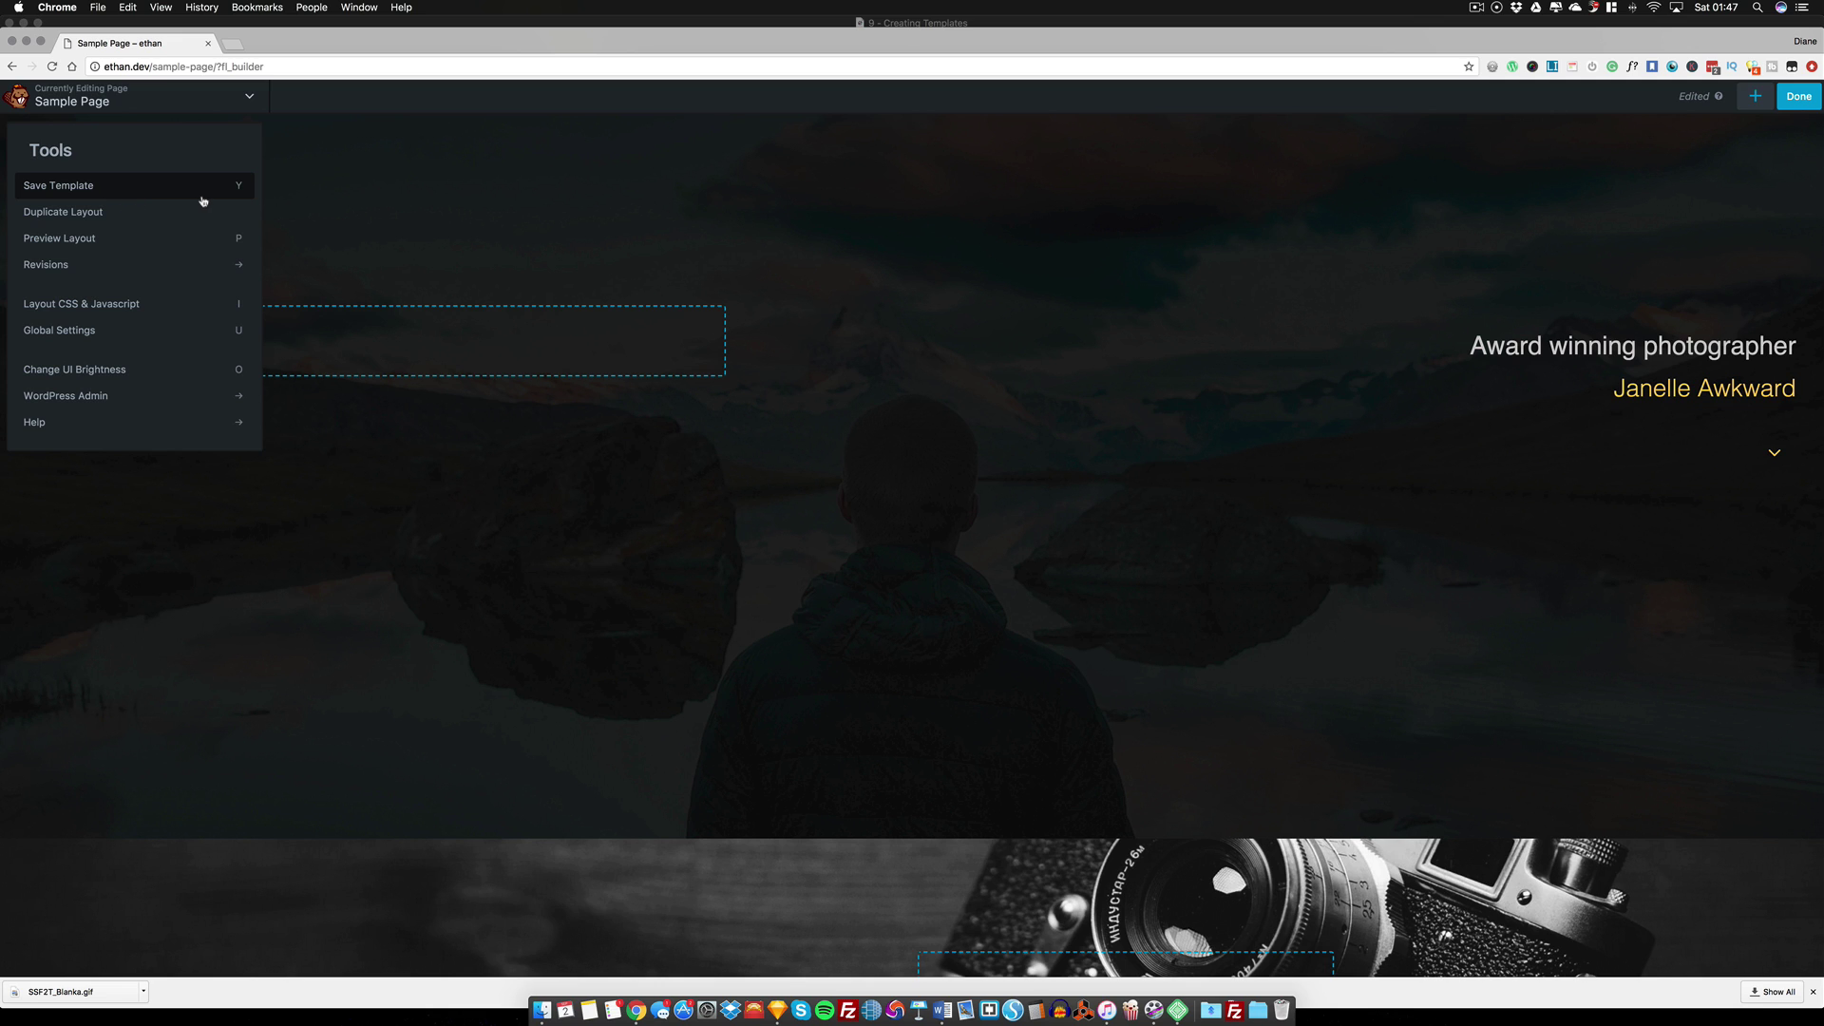
Save the current layout as a template named 'My FaboPage'
{"action": "left_click", "coordinate": [453, 197]}
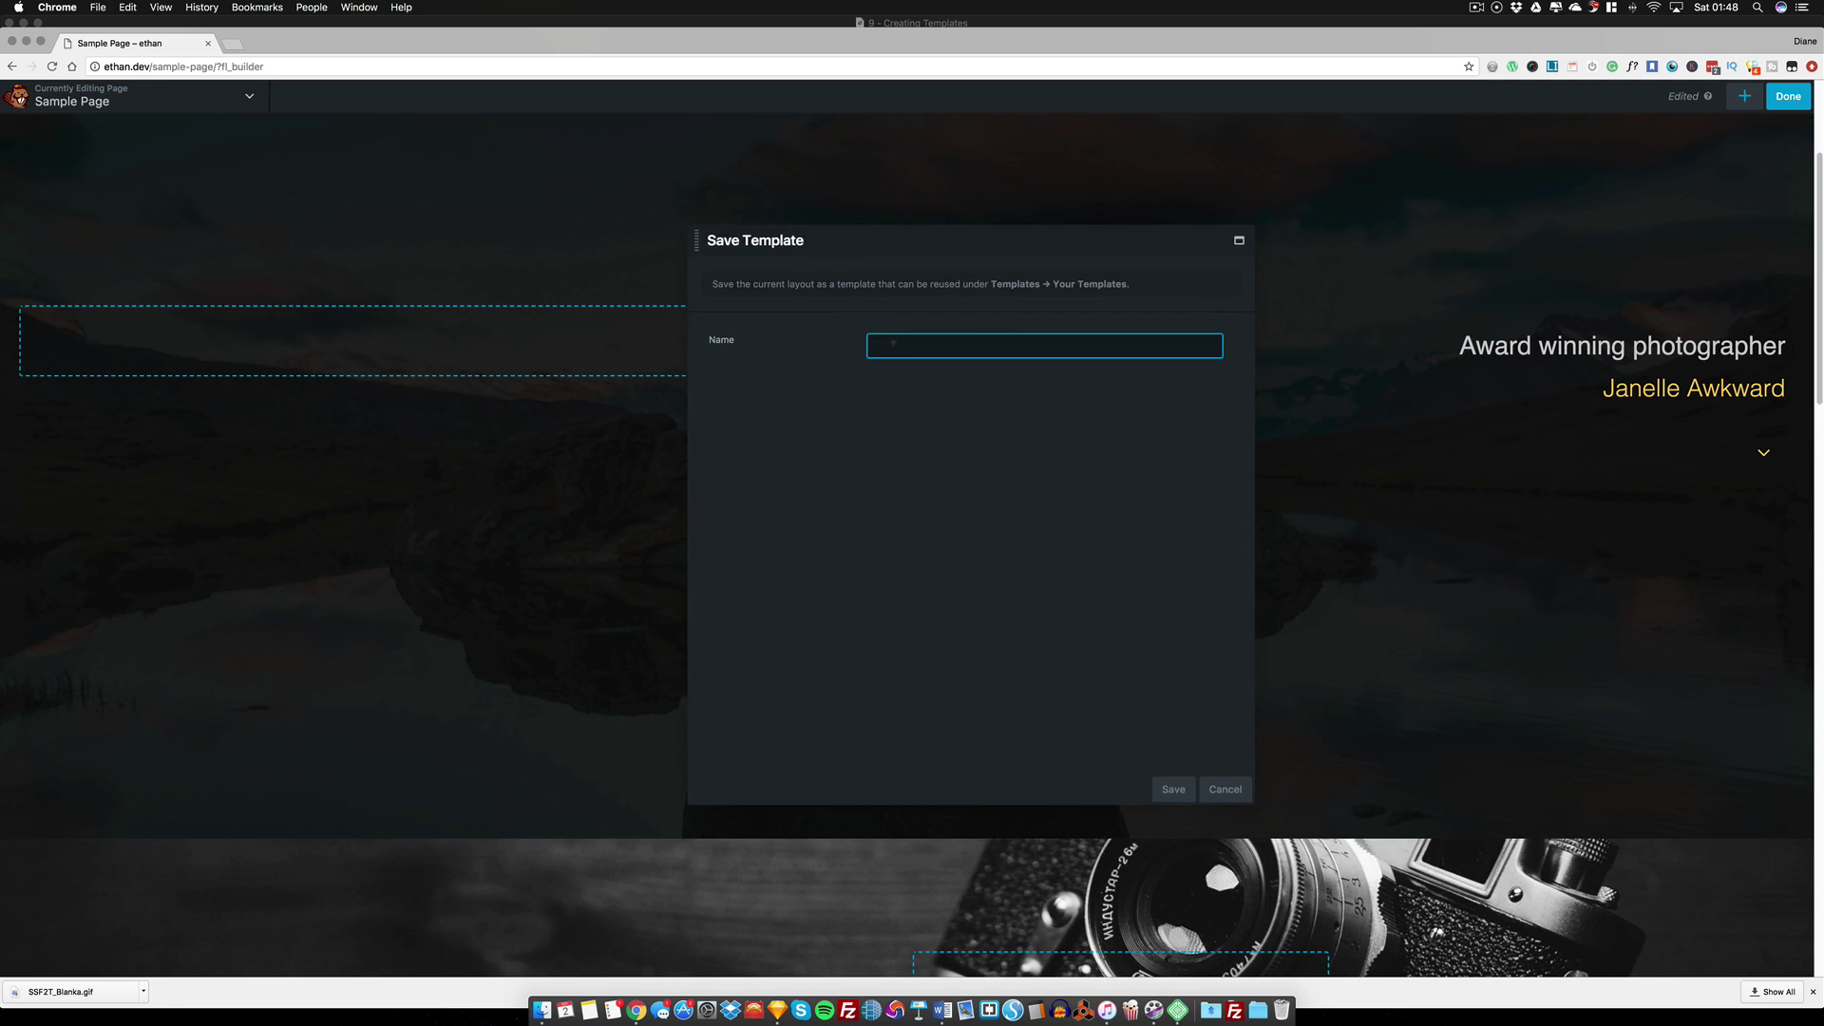
{"action": "left_click", "coordinate": [893, 343]}
{"action": "type", "text": "My FaboPage"}
{"action": "left_click", "coordinate": [1173, 789]}
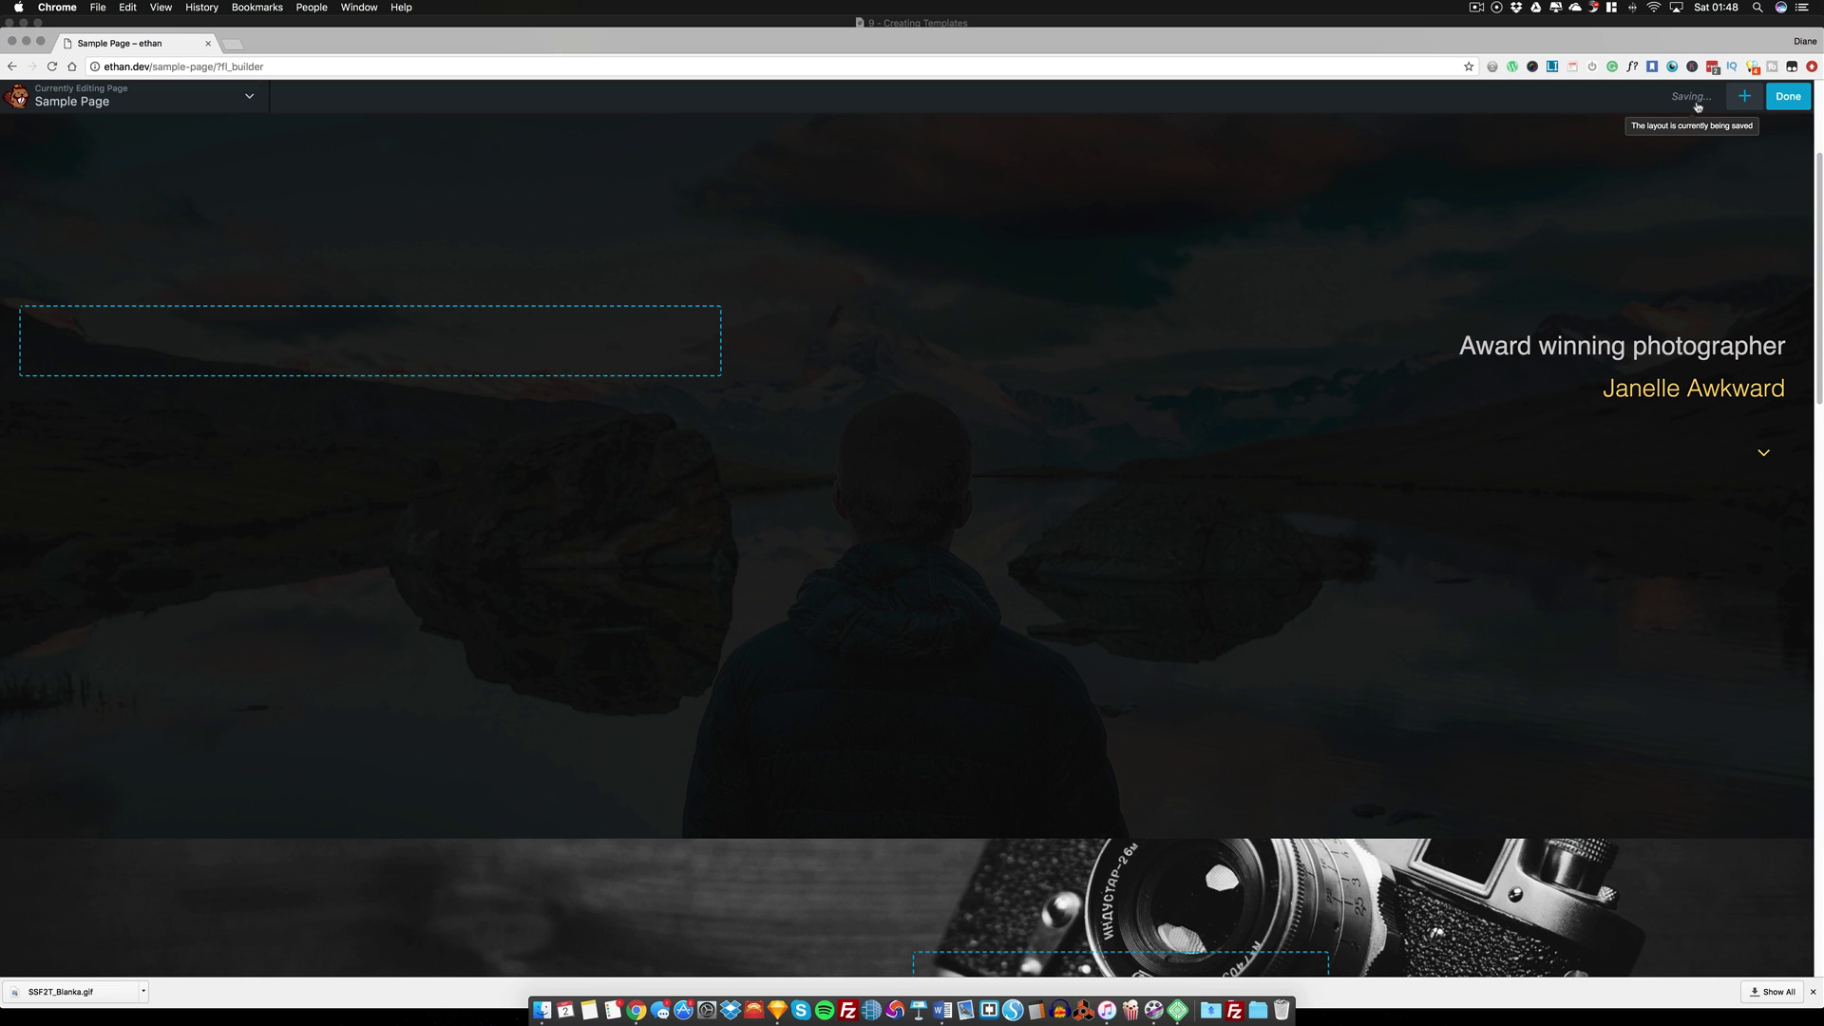
Publish the Sample Page and start a new page from the admin bar's New menu
{"action": "left_click", "coordinate": [1789, 96]}
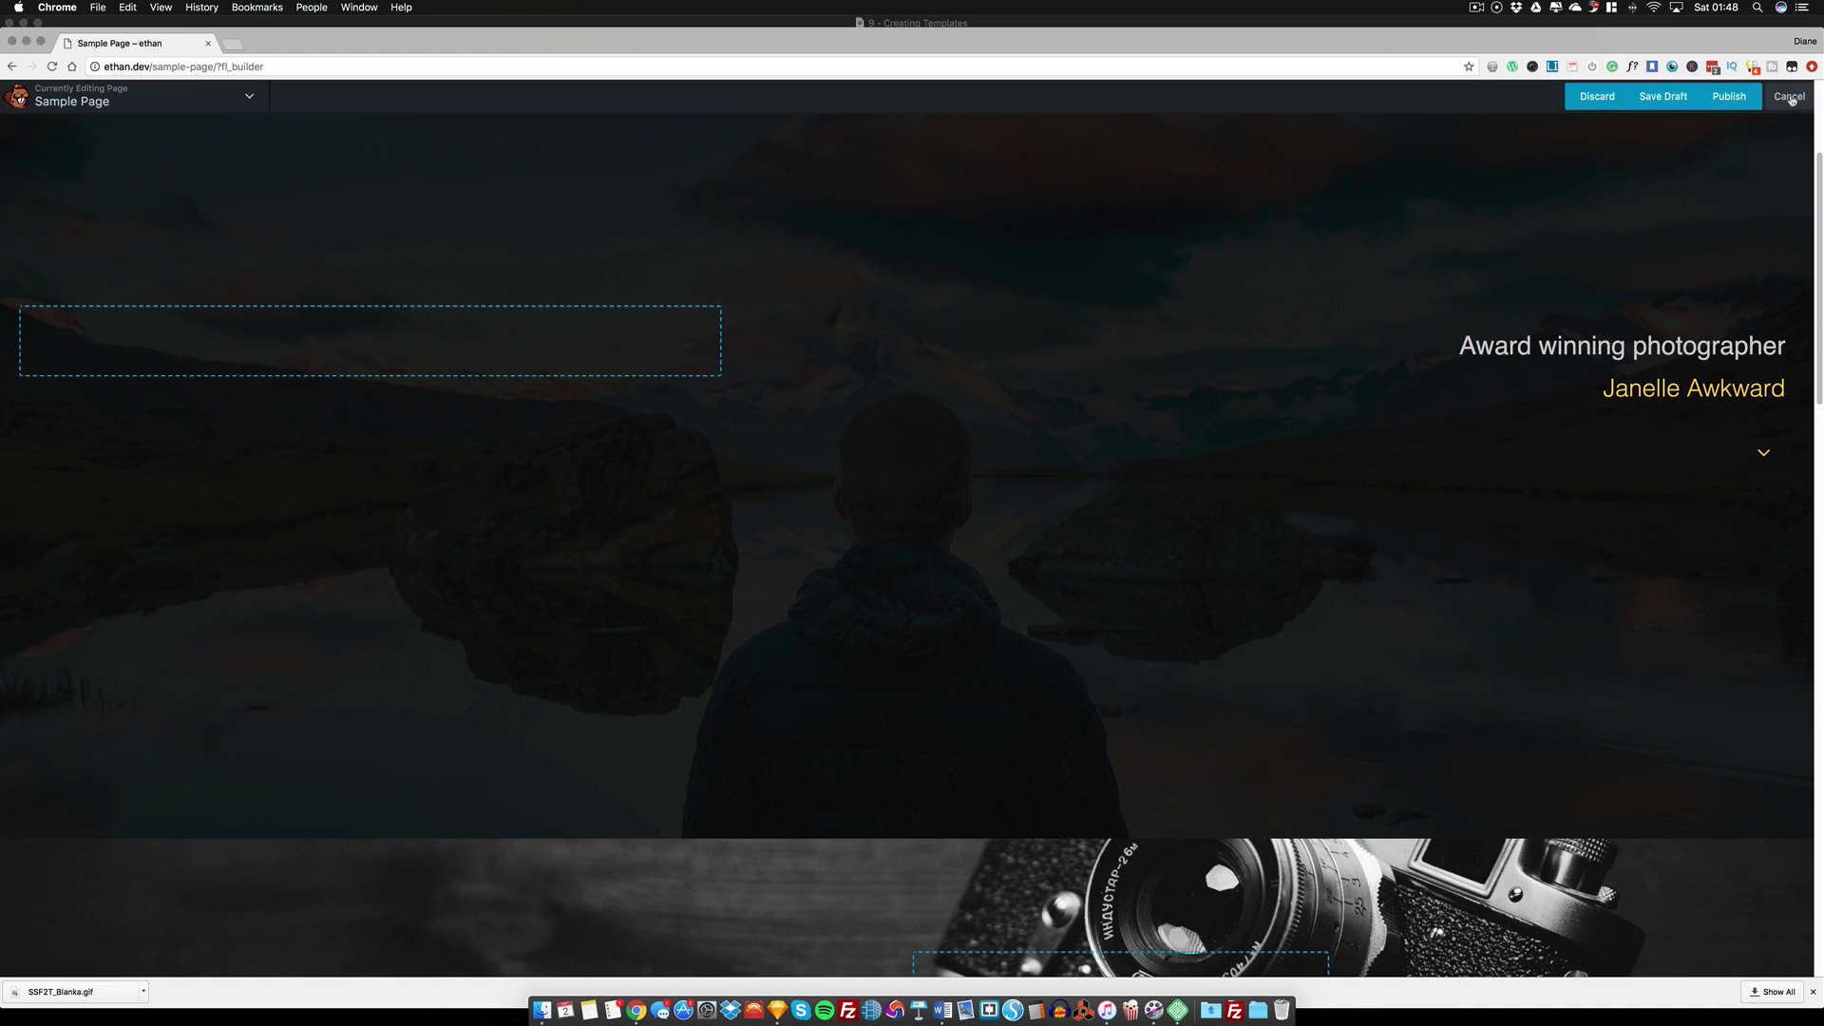
{"action": "left_click", "coordinate": [1720, 97]}
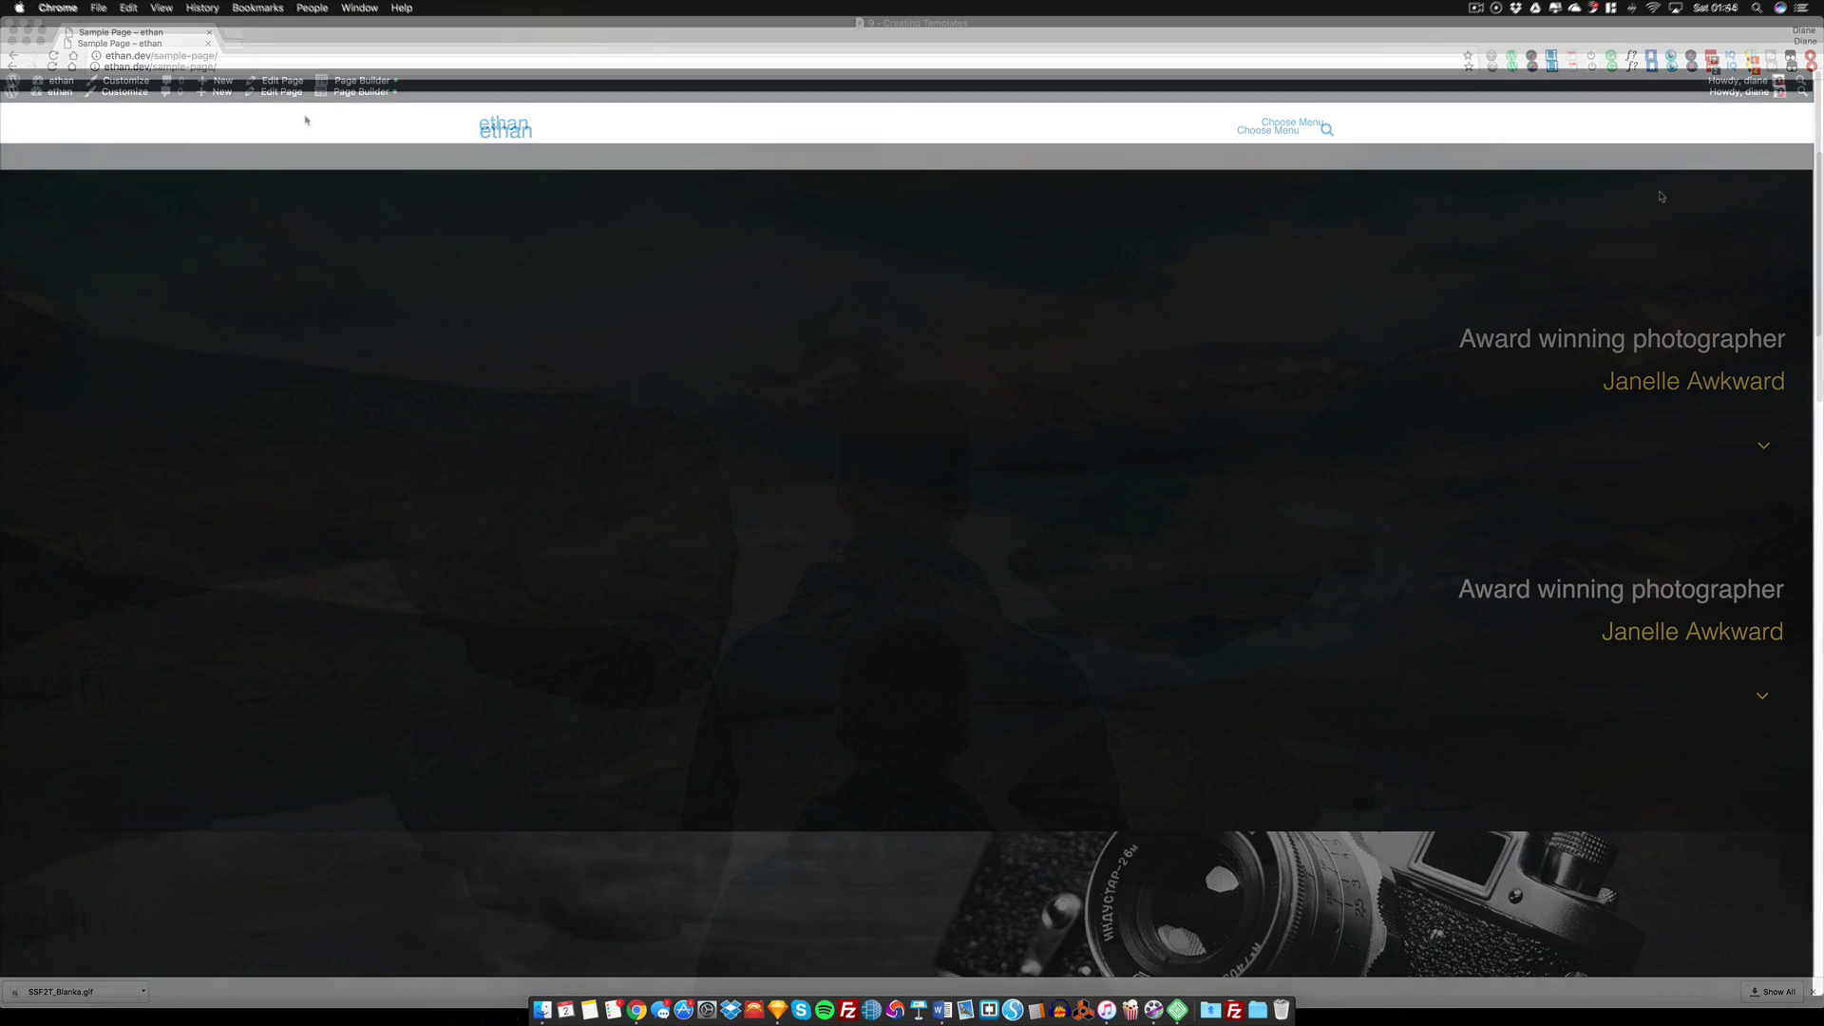
{"action": "mouse_move", "coordinate": [218, 88]}
{"action": "left_click", "coordinate": [222, 150]}
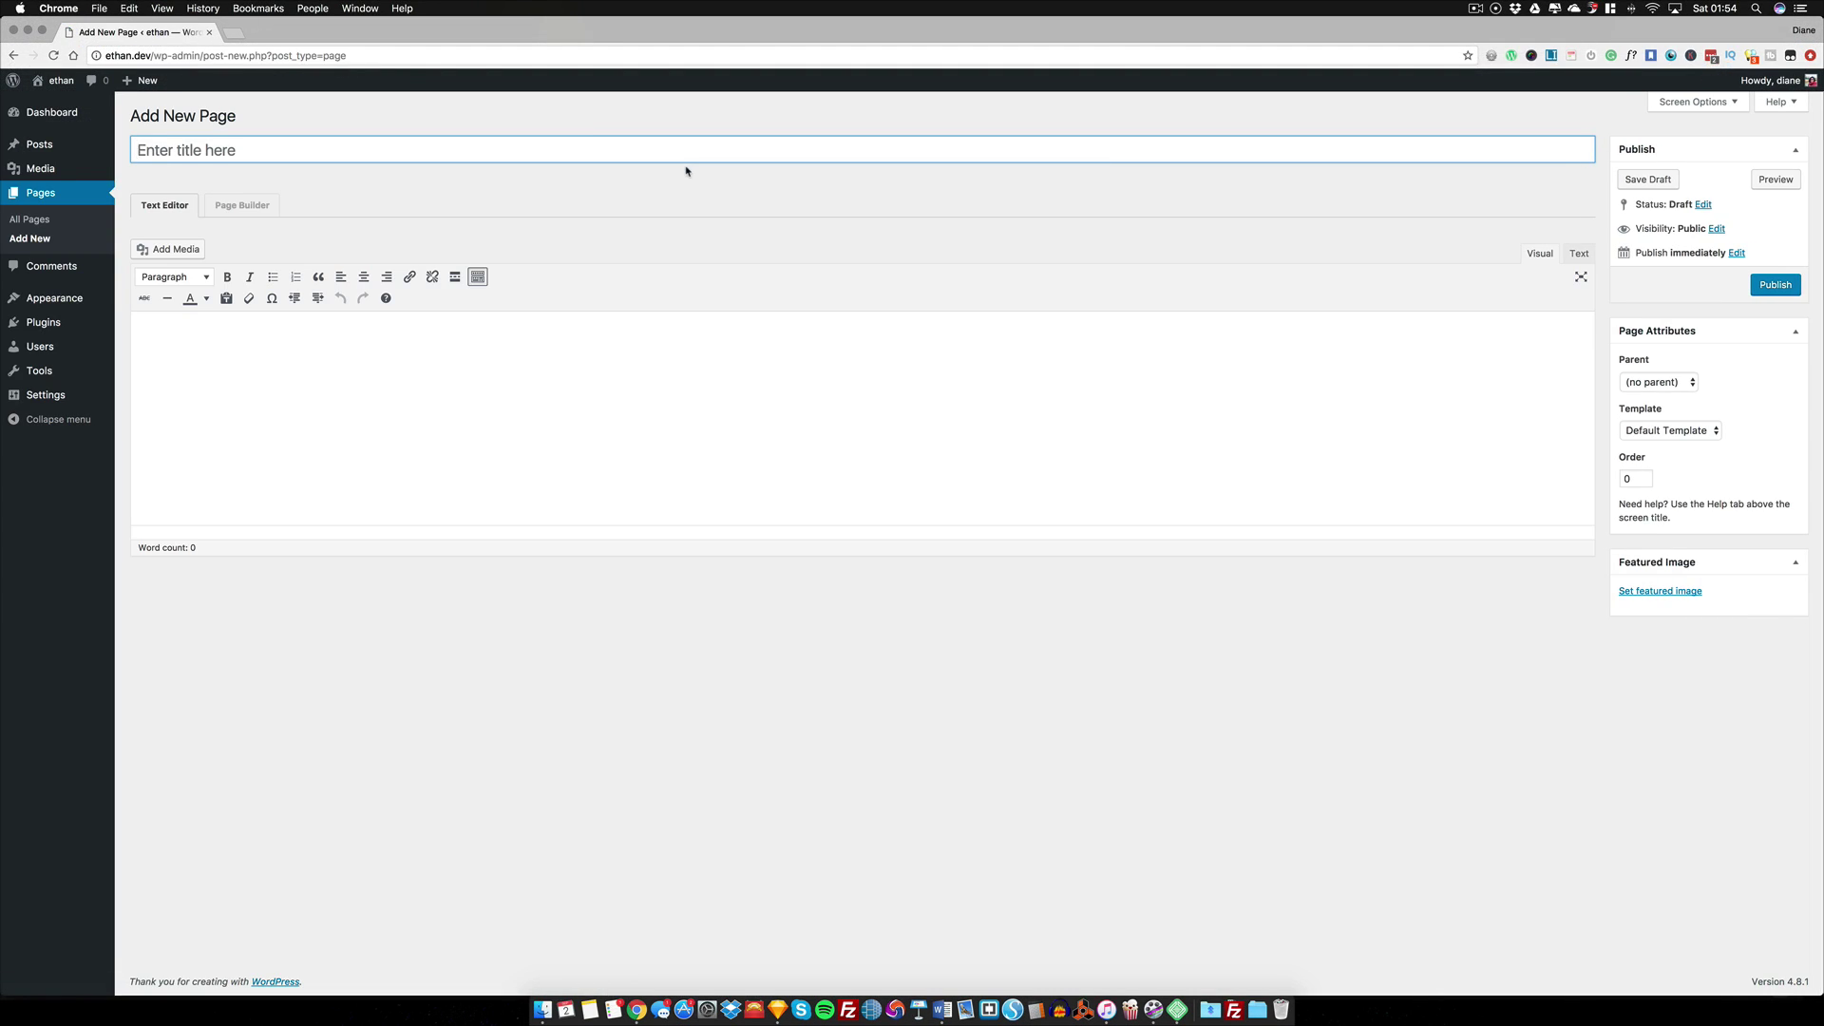
Title the new page 'Easy' and launch it in Beaver Builder
{"action": "type", "text": "Easy"}
{"action": "left_click", "coordinate": [237, 205]}
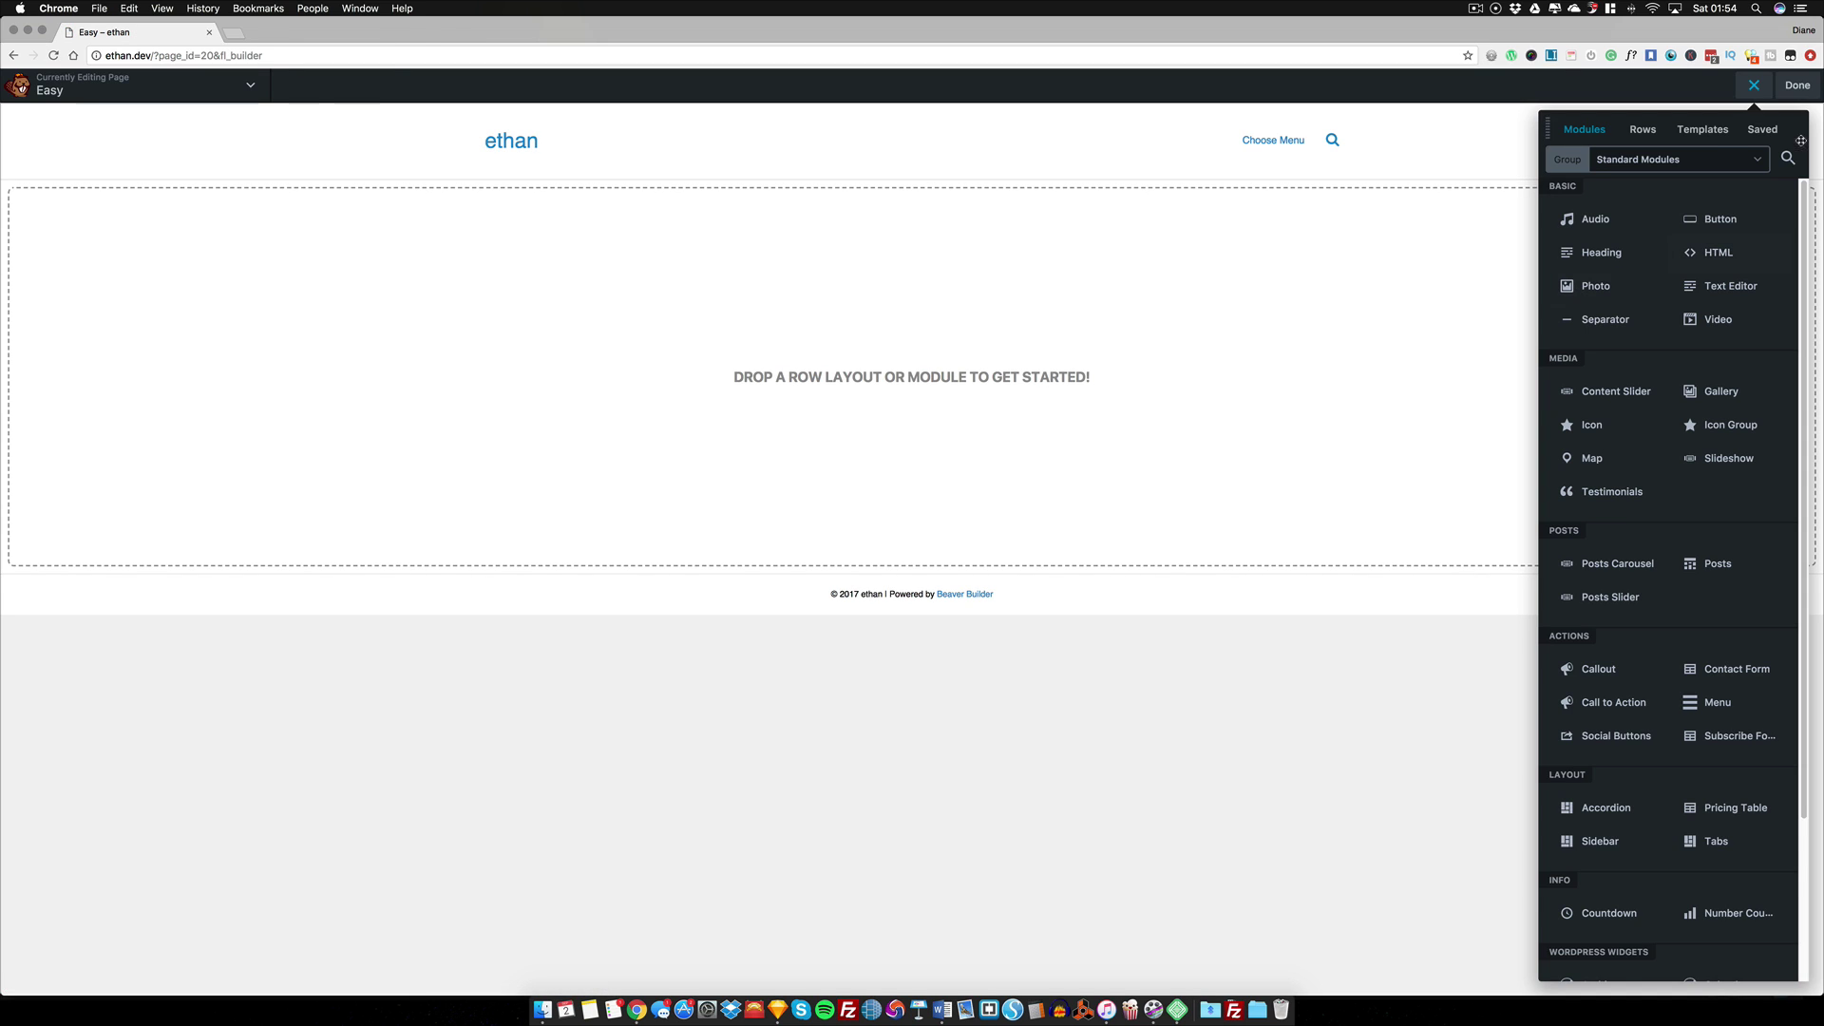
Apply the saved My Fab Page template from Saved Templates to the Easy page, then exit with Done
{"action": "left_click", "coordinate": [1707, 135]}
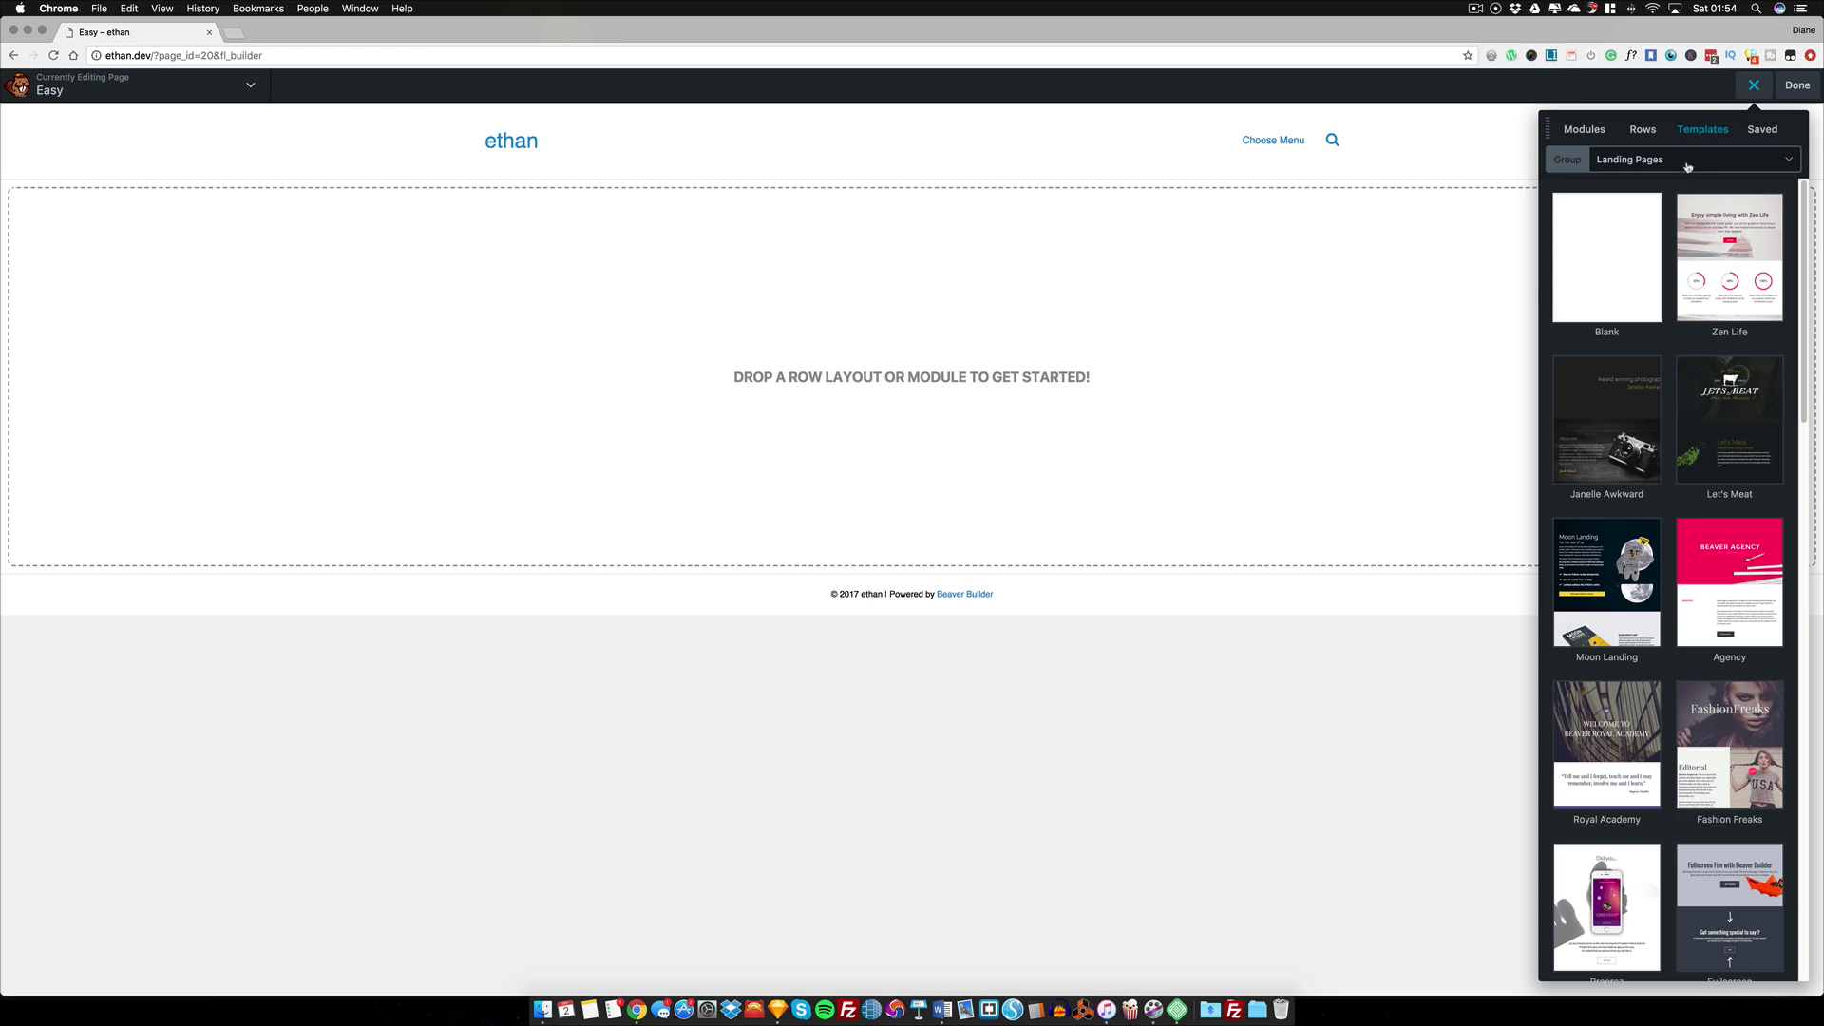
{"action": "left_click", "coordinate": [1686, 167]}
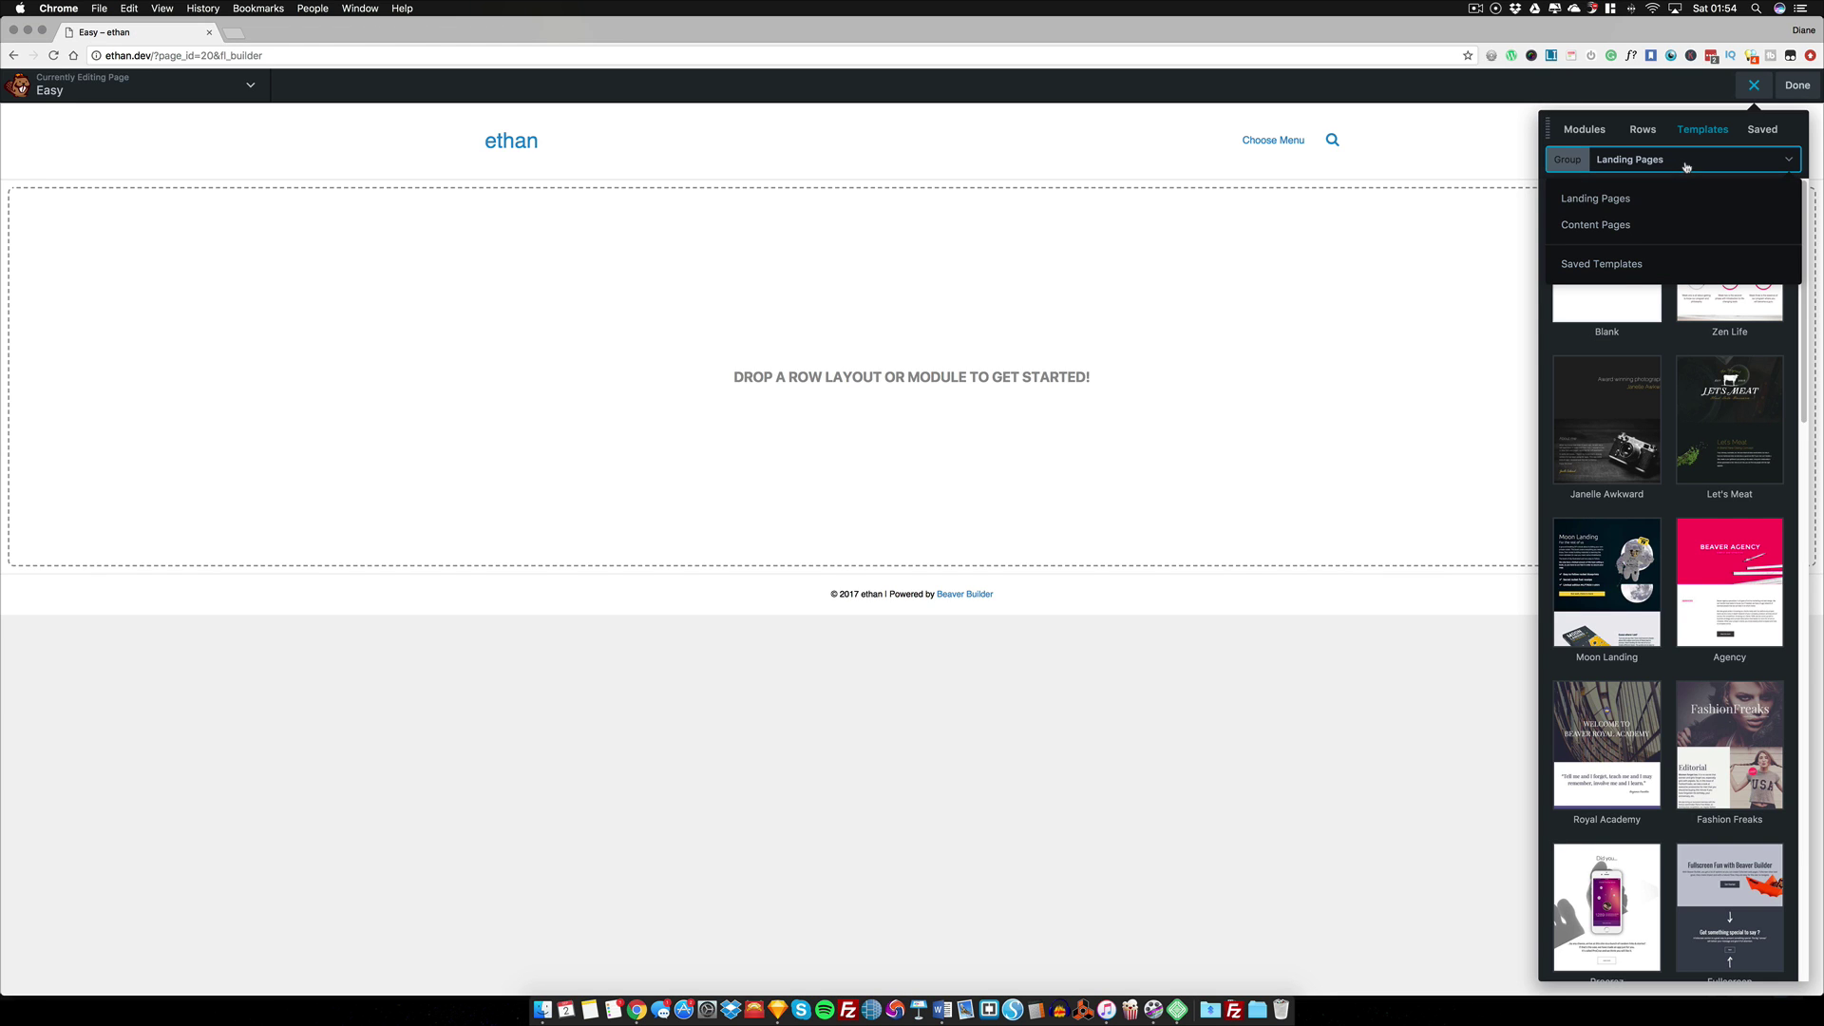
{"action": "left_click", "coordinate": [1622, 263]}
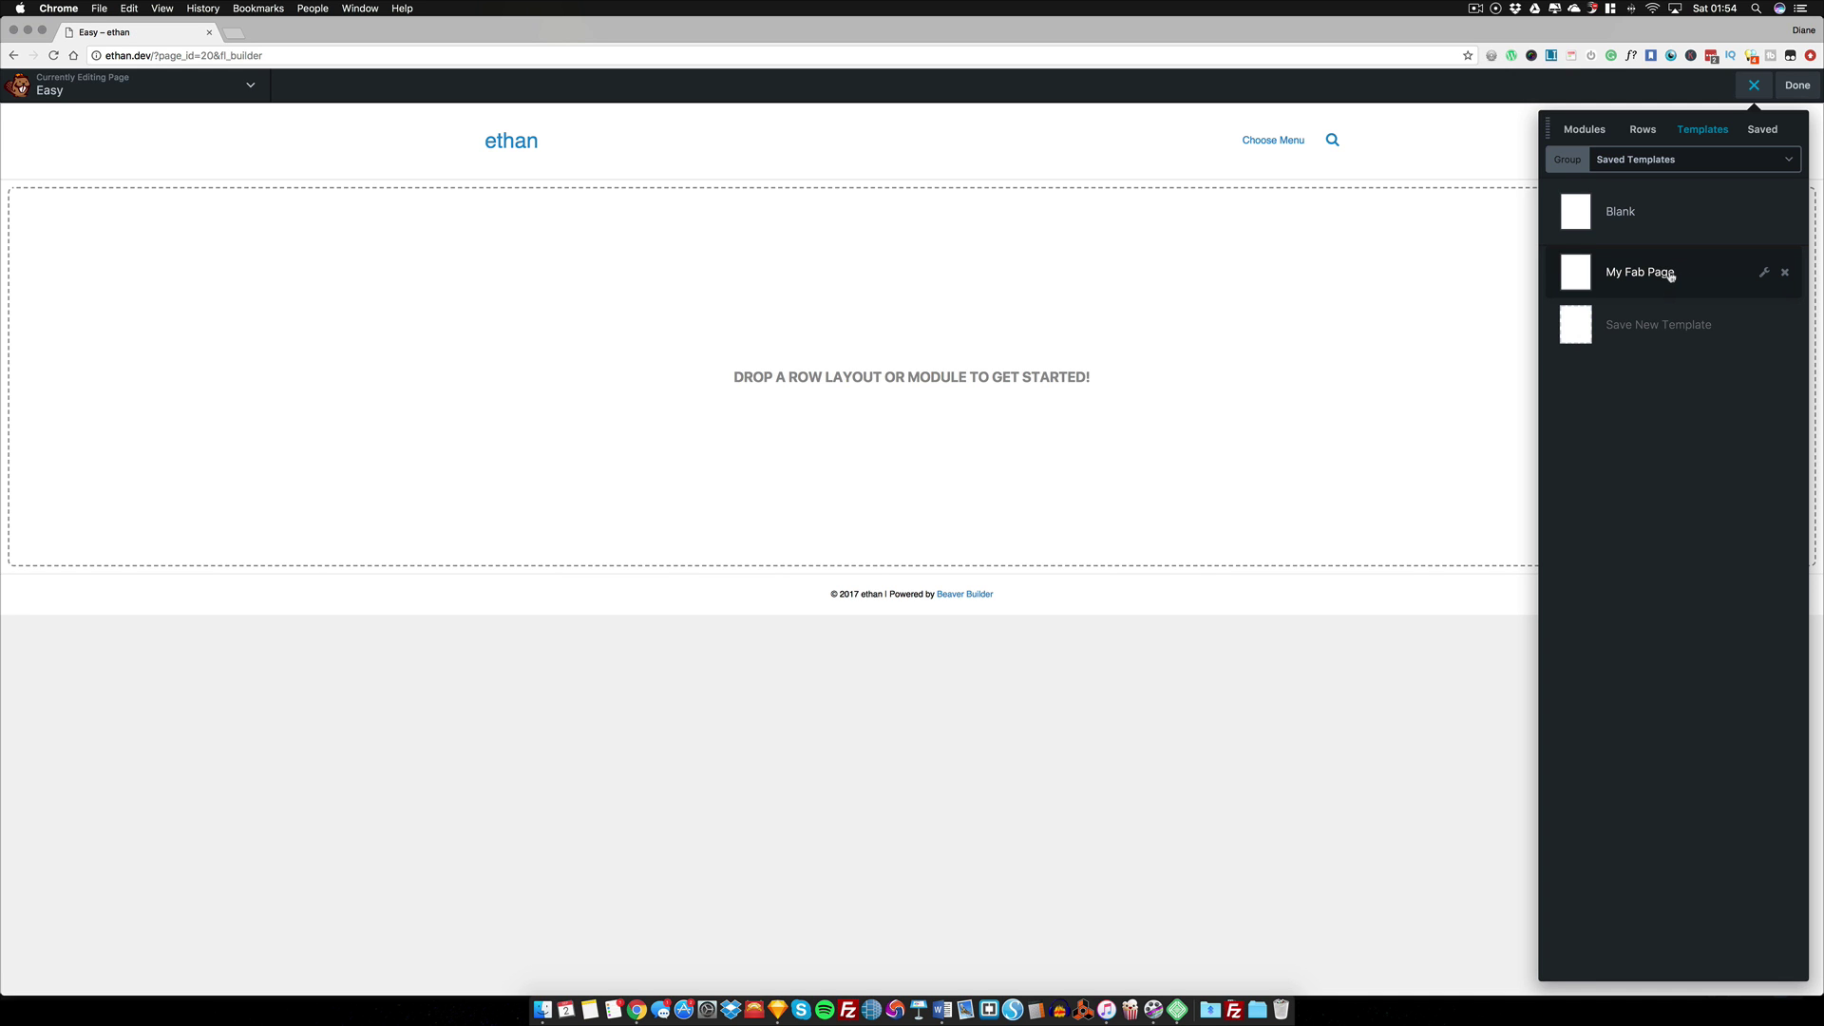
{"action": "left_click", "coordinate": [1672, 275]}
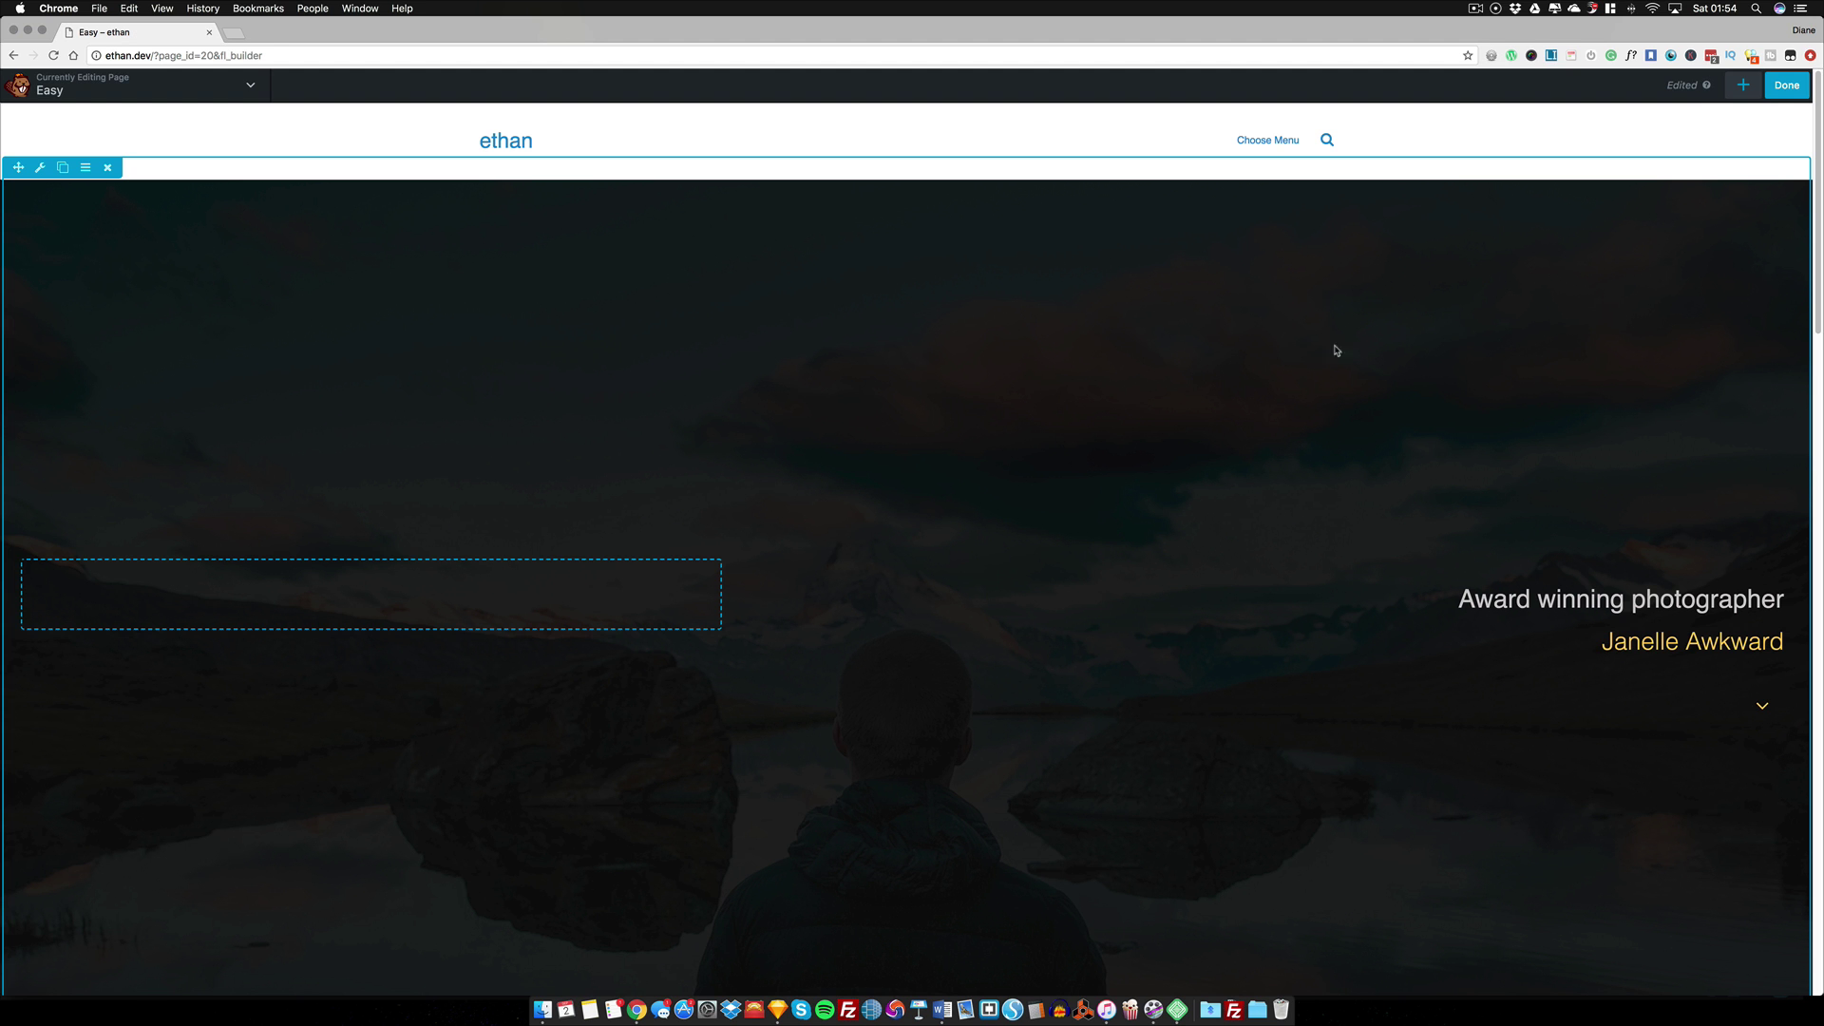
{"action": "scroll", "coordinate": [1201, 346], "scroll_direction": "down", "scroll_amount": 10}
{"action": "scroll", "coordinate": [1139, 321], "scroll_direction": "down", "scroll_amount": 20}
{"action": "scroll", "coordinate": [1133, 317], "scroll_direction": "down", "scroll_amount": 3}
{"action": "scroll", "coordinate": [1132, 318], "scroll_direction": "up", "scroll_amount": 20}
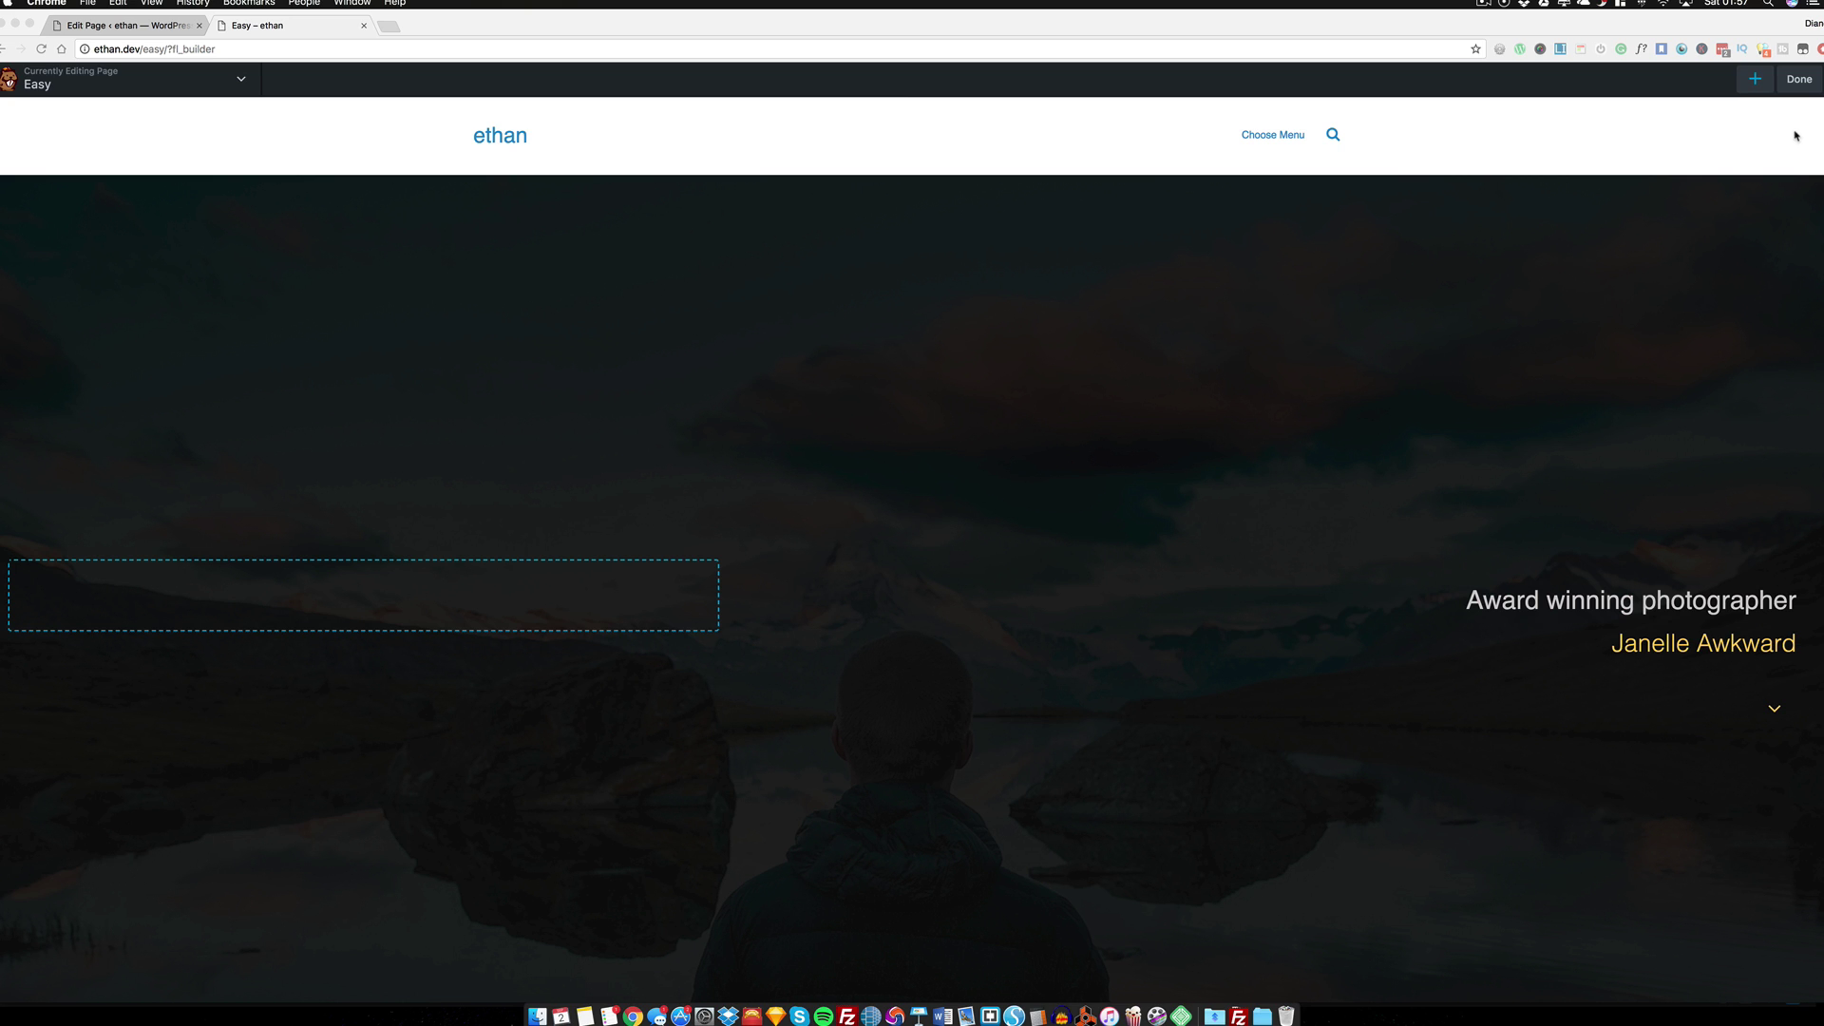
{"action": "left_click", "coordinate": [1799, 78]}
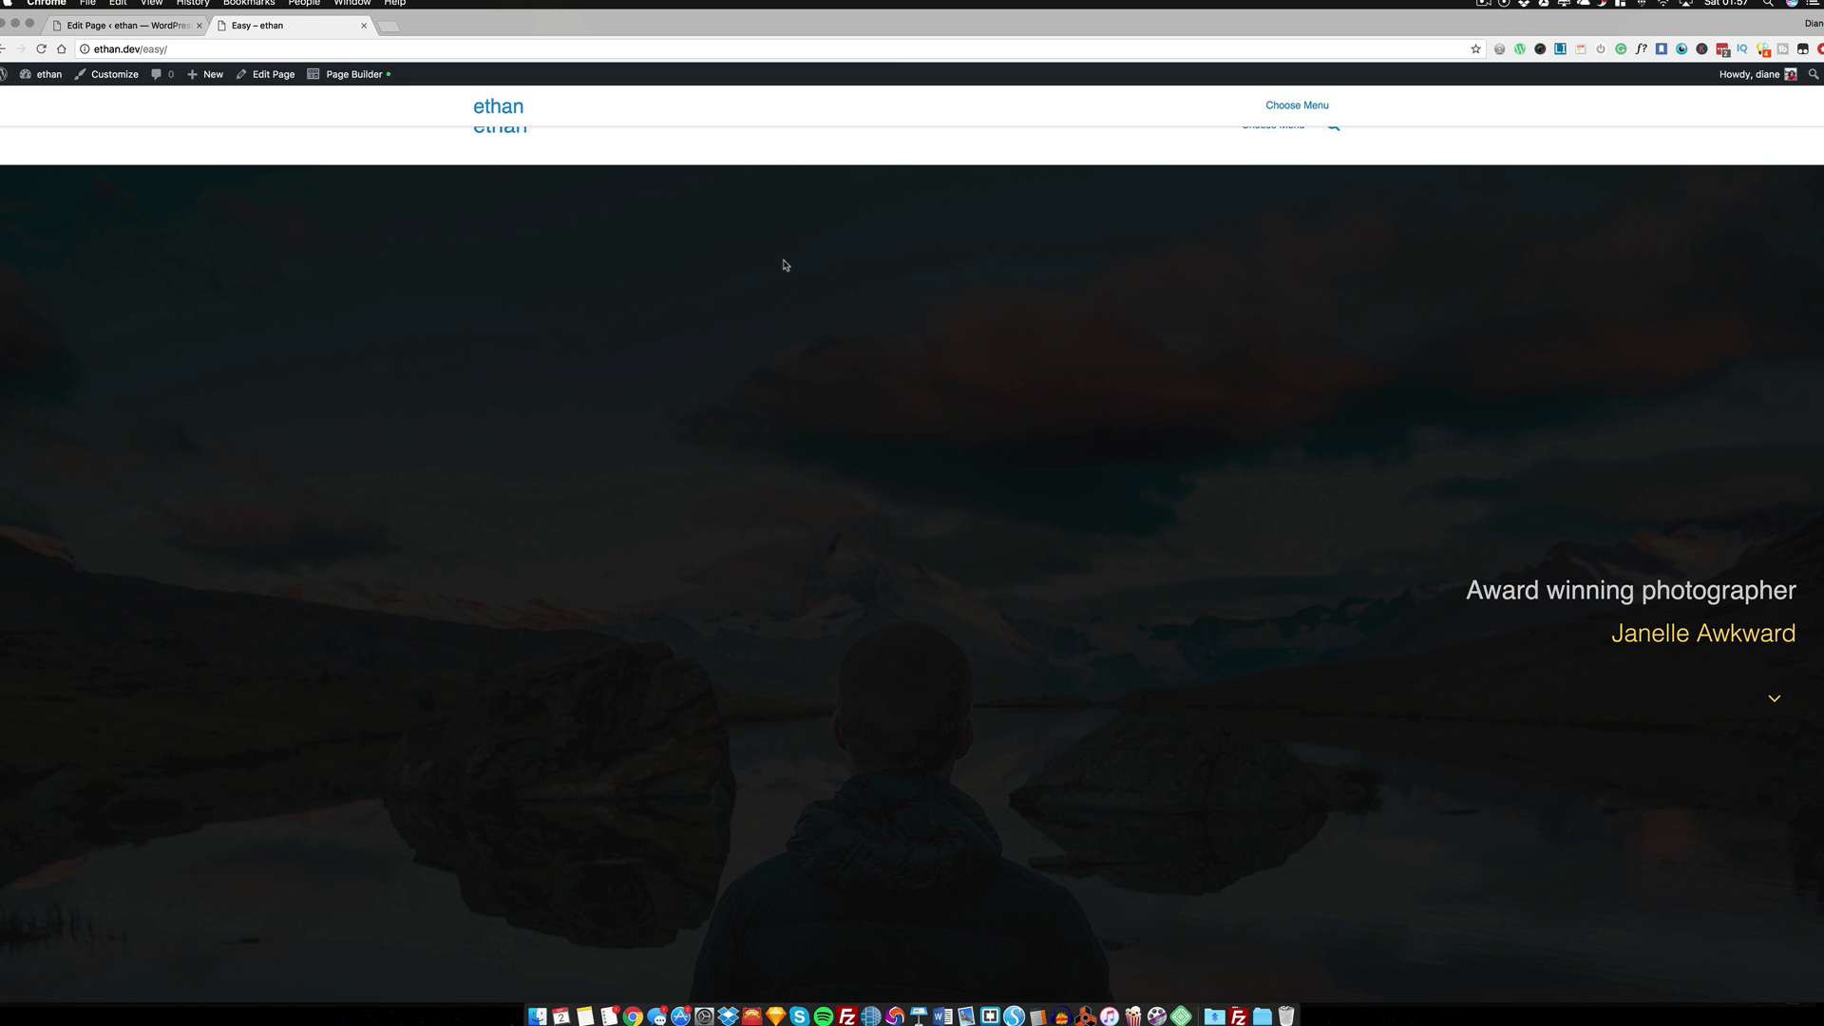
Go to the Dashboard and open Tools > Export
{"action": "left_click", "coordinate": [44, 100]}
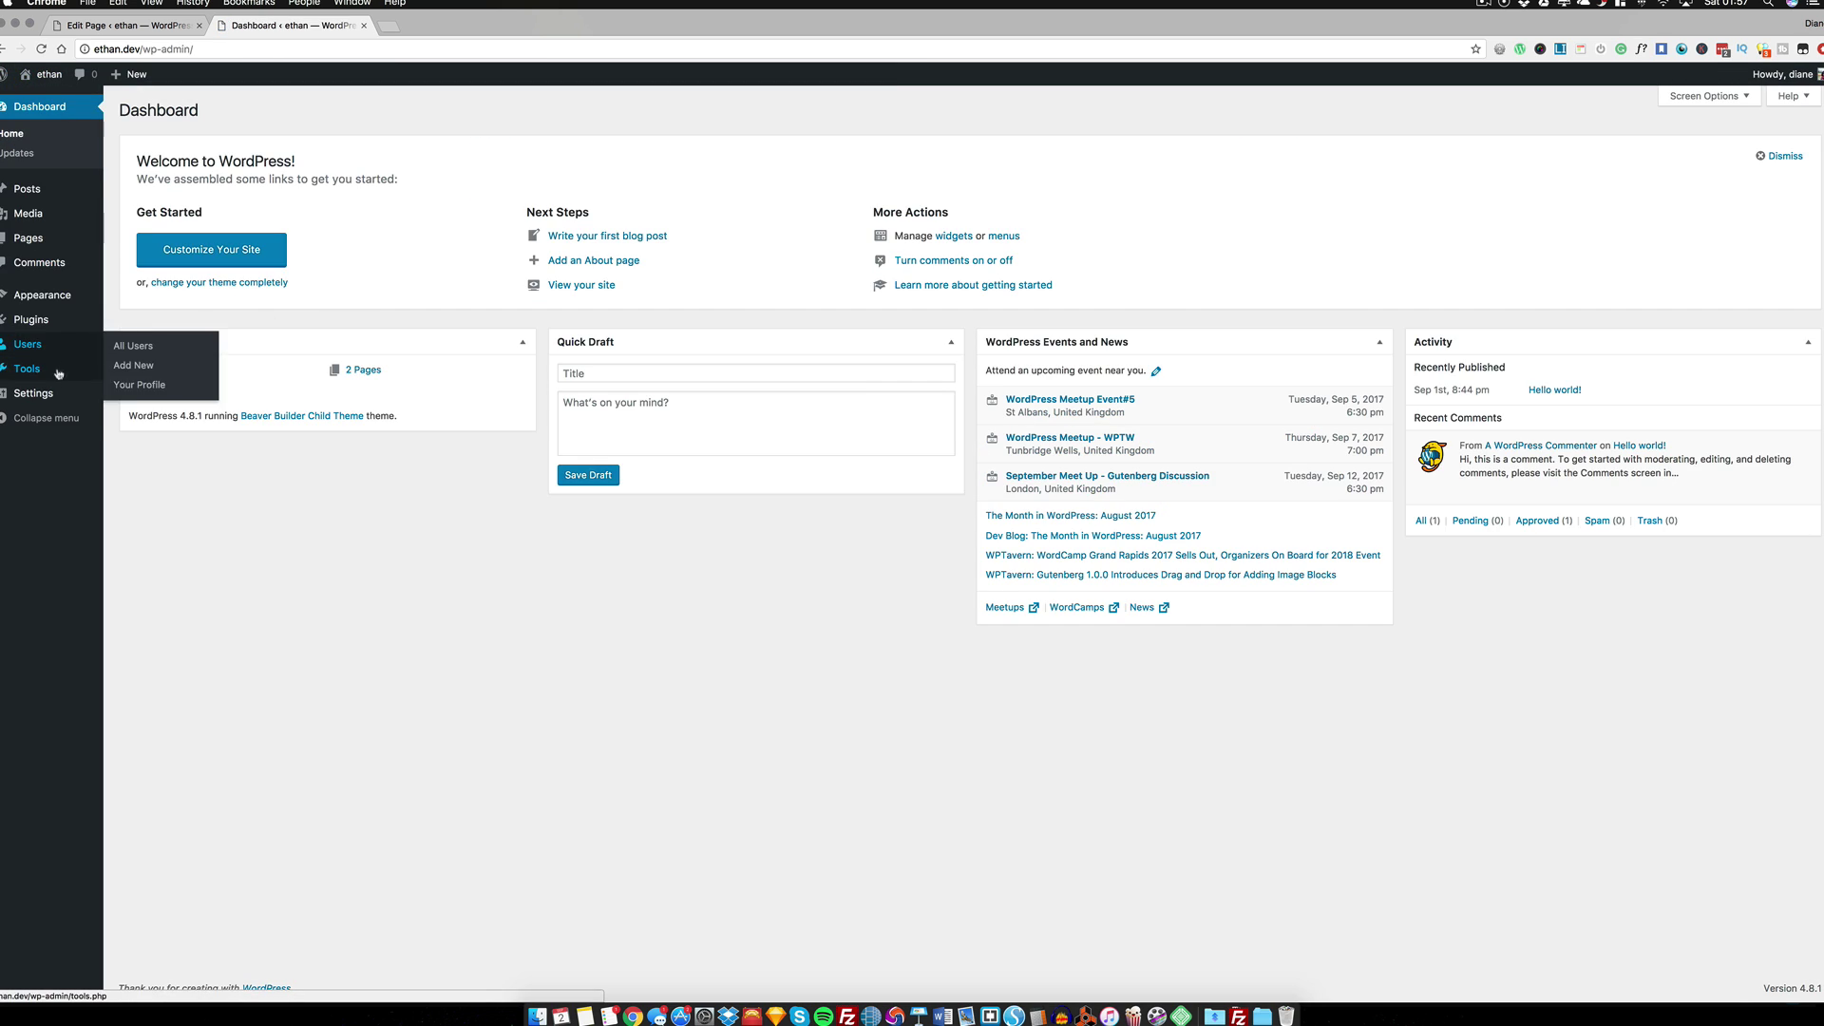
{"action": "mouse_move", "coordinate": [53, 373]}
{"action": "left_click", "coordinate": [152, 409]}
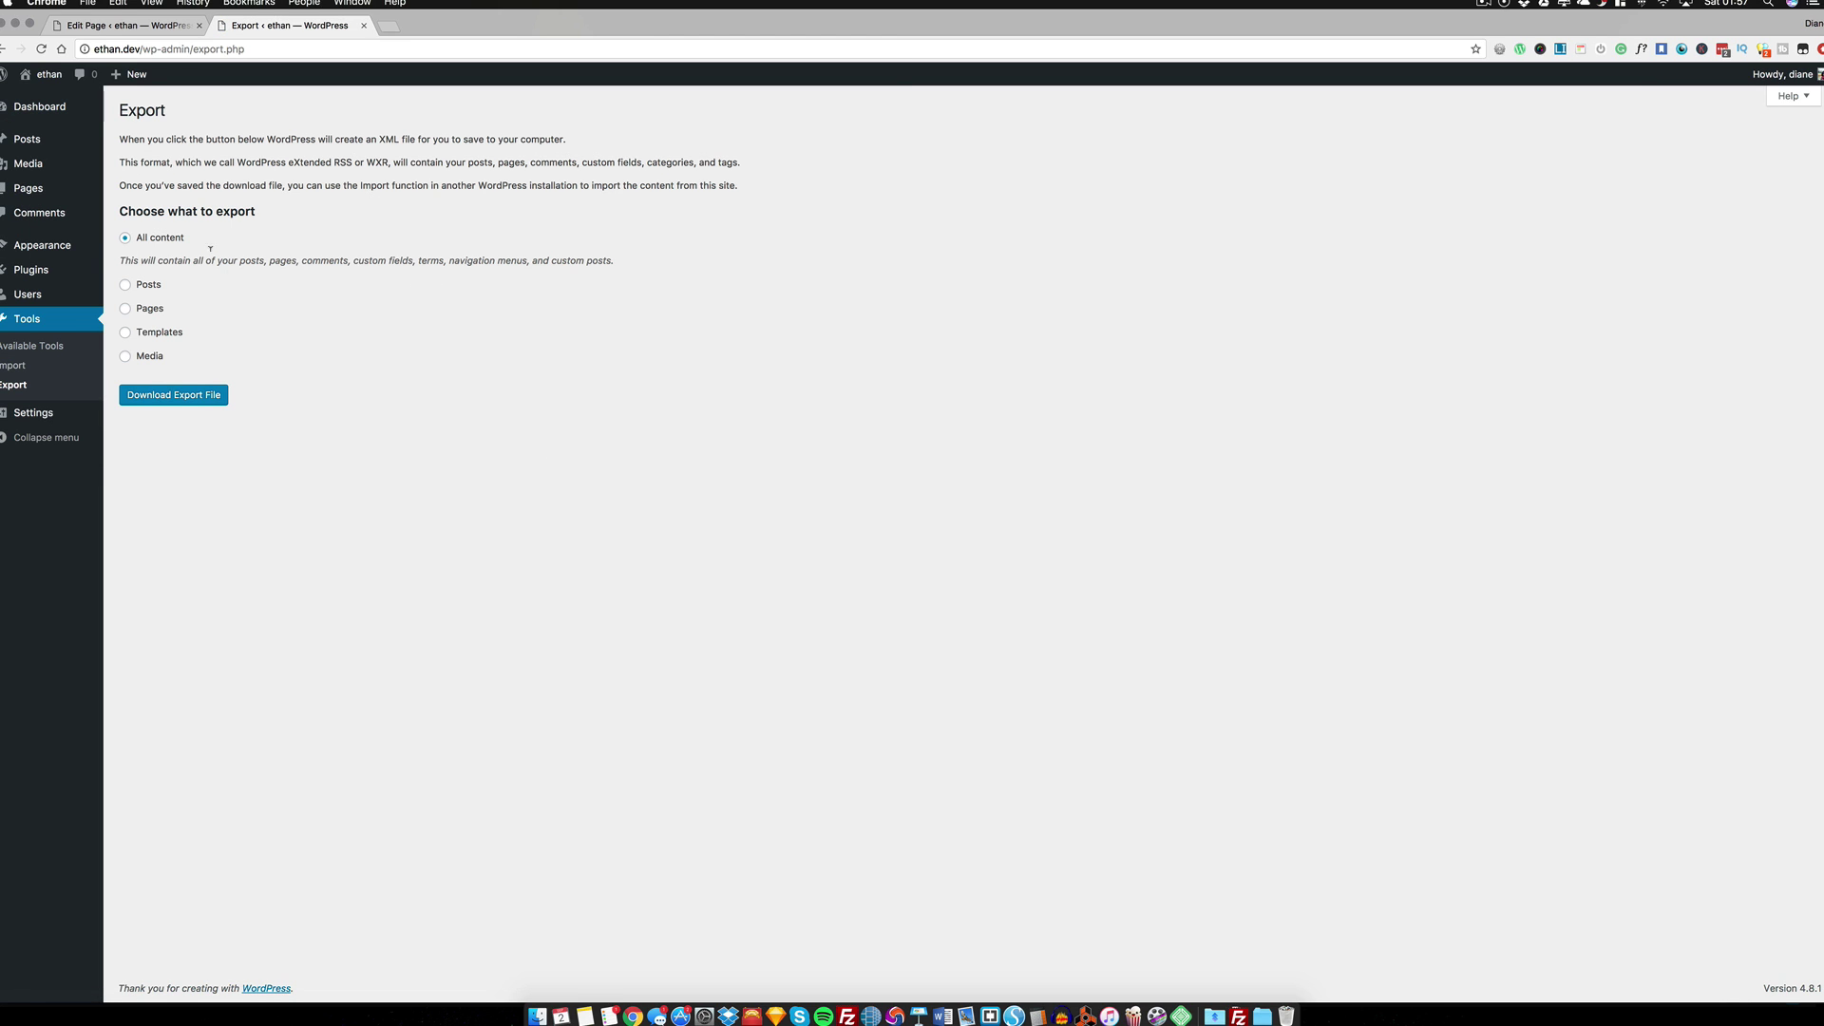
Choose Templates, set Export Selected, and tick the My Fab Page template
{"action": "left_click", "coordinate": [162, 333]}
{"action": "left_click", "coordinate": [177, 359]}
{"action": "left_click", "coordinate": [201, 376]}
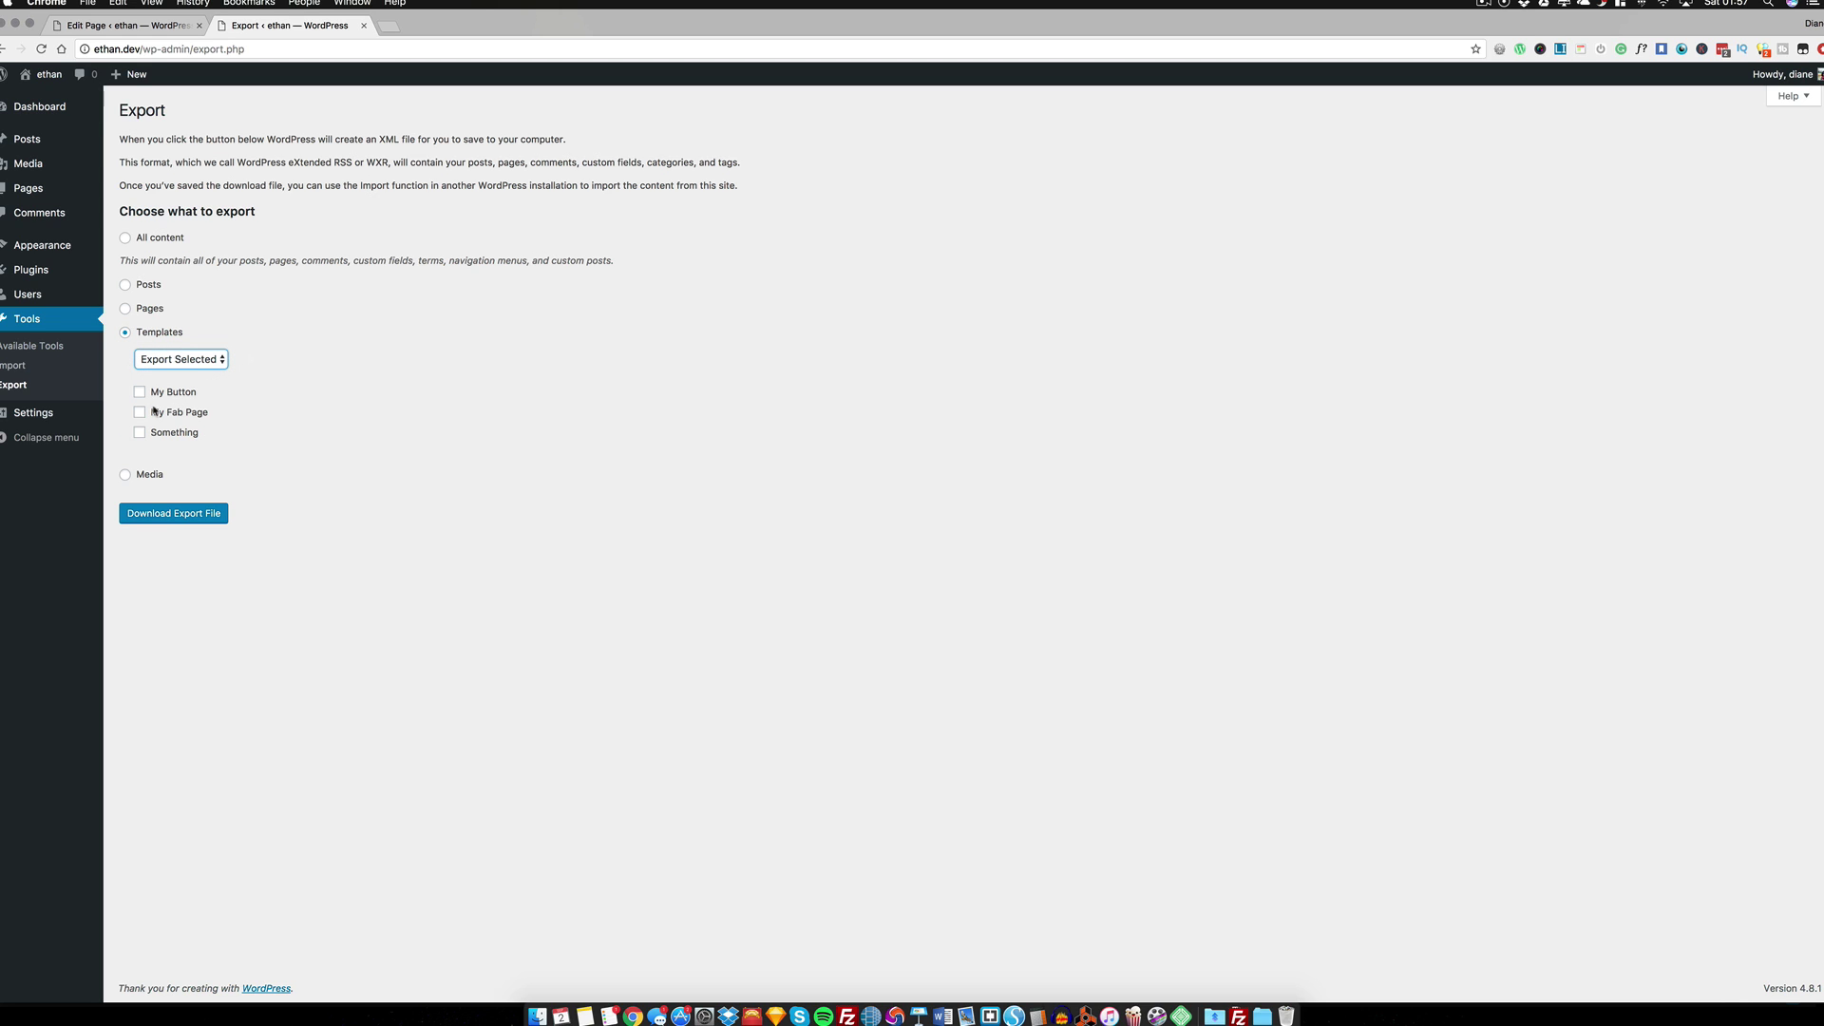
{"action": "left_click", "coordinate": [139, 412]}
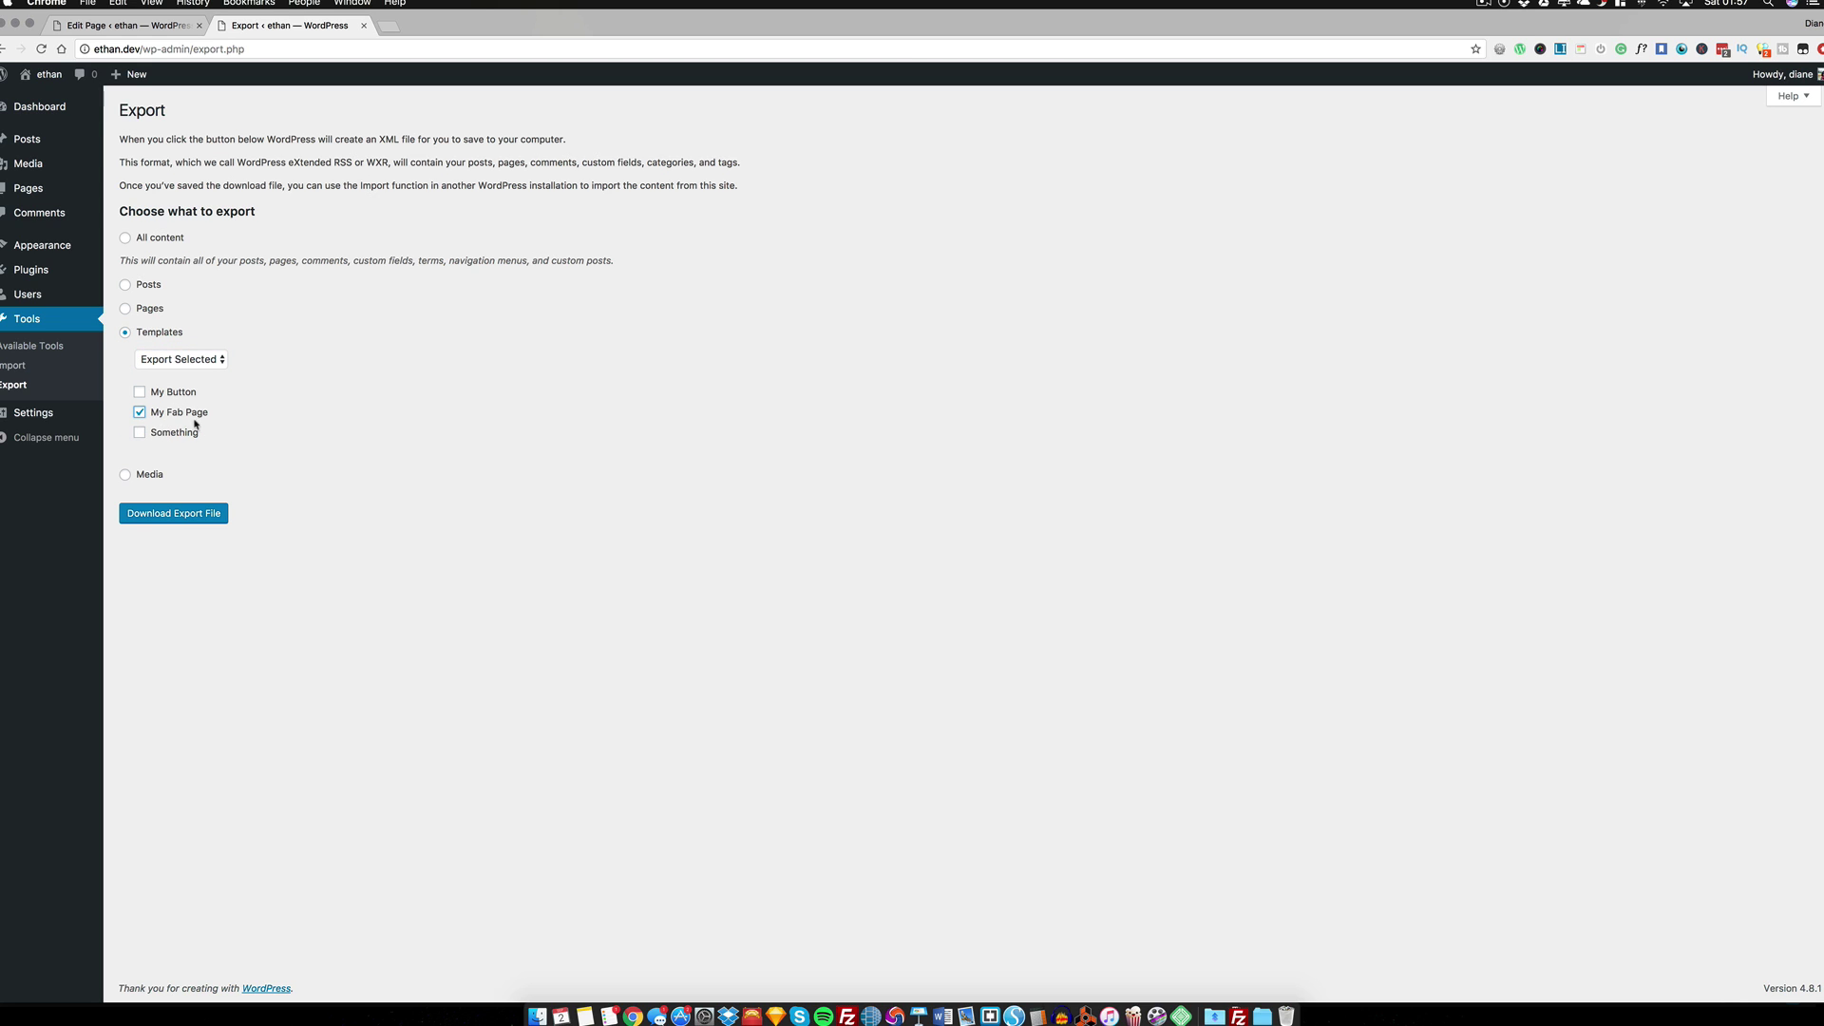